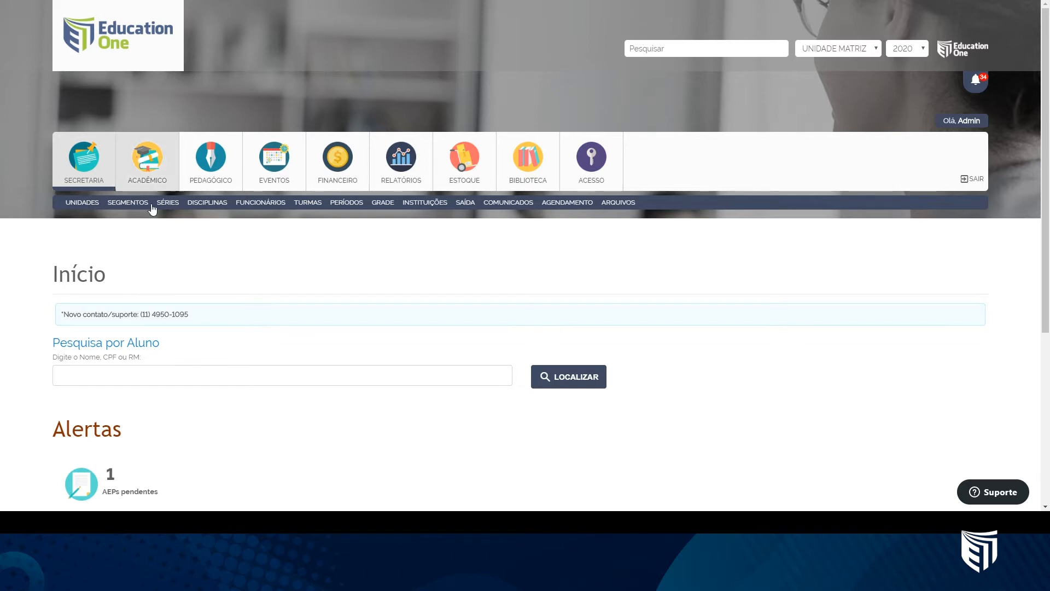
# List the classes of the Ensino Fundamental II segment, 8º ANO series.
pyautogui.click(308, 208)
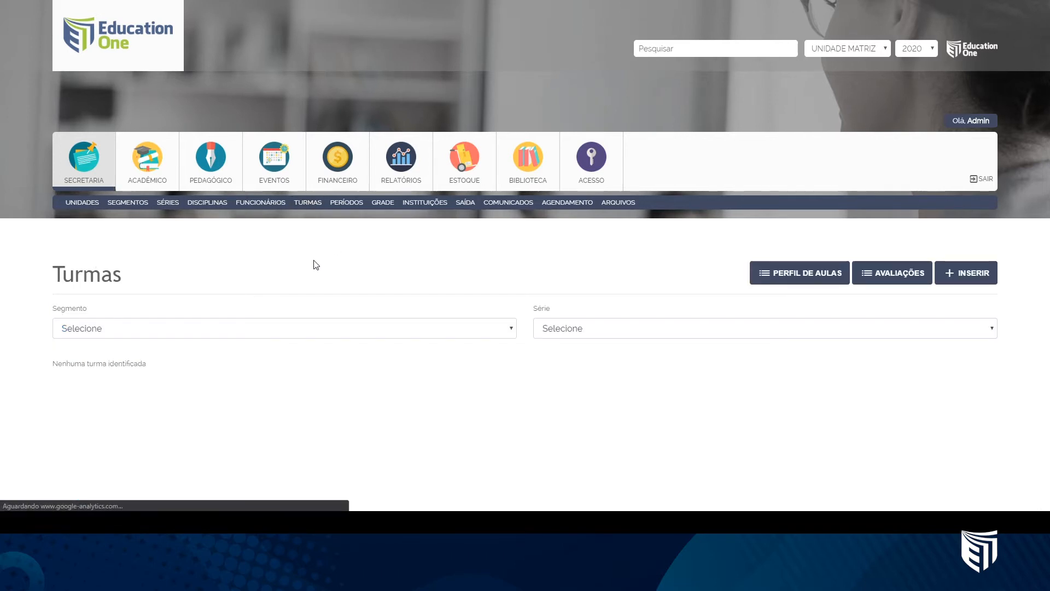
pyautogui.click(298, 330)
pyautogui.click(278, 391)
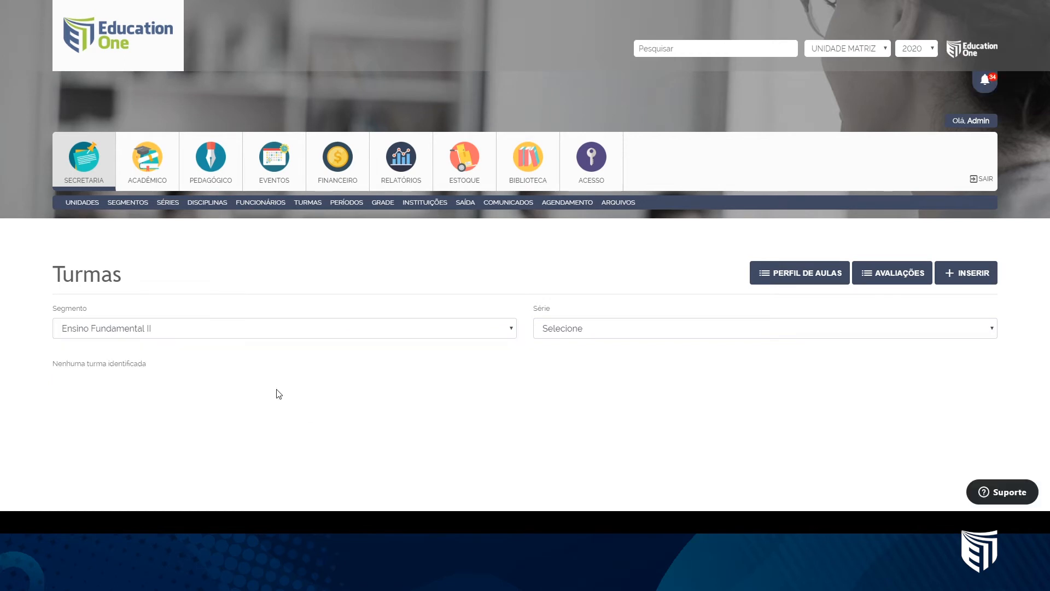
pyautogui.click(591, 330)
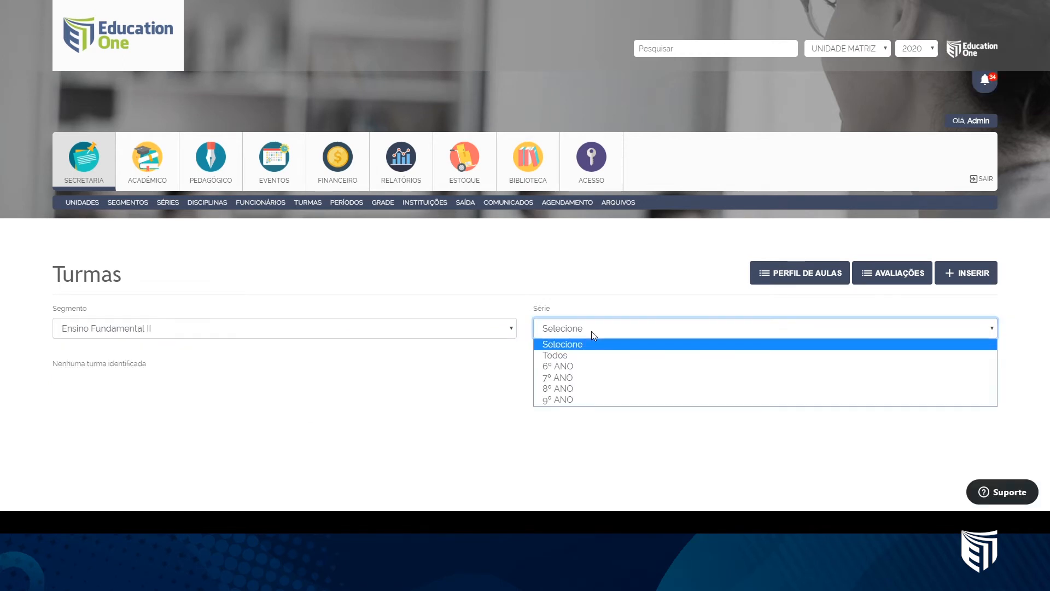
pyautogui.click(585, 390)
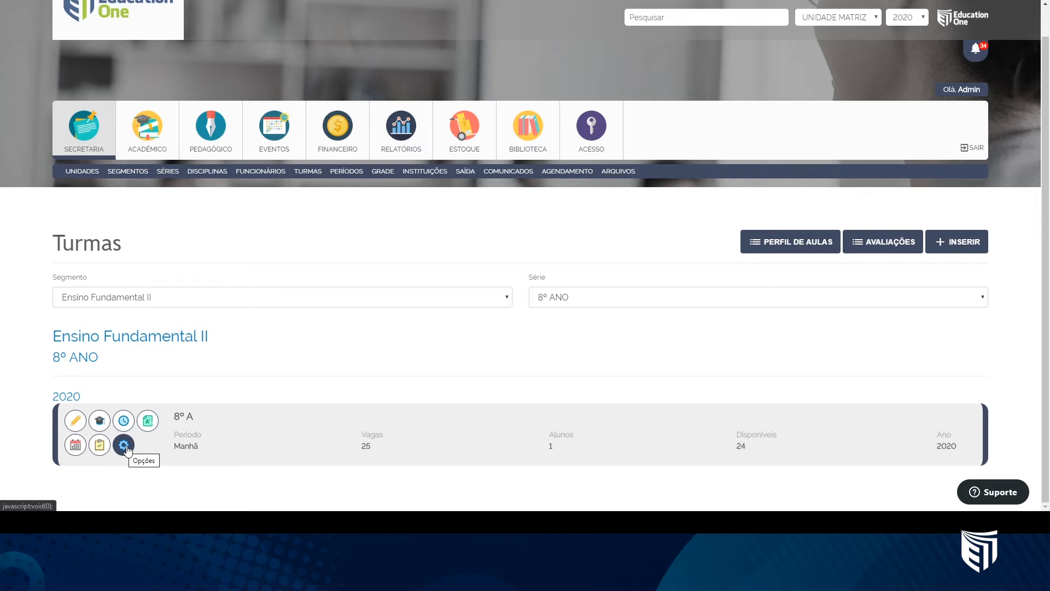
# Open the evaluations of the Português discipline linked to class 8º A.
pyautogui.click(124, 446)
pyautogui.scroll(-5, 125, 451)
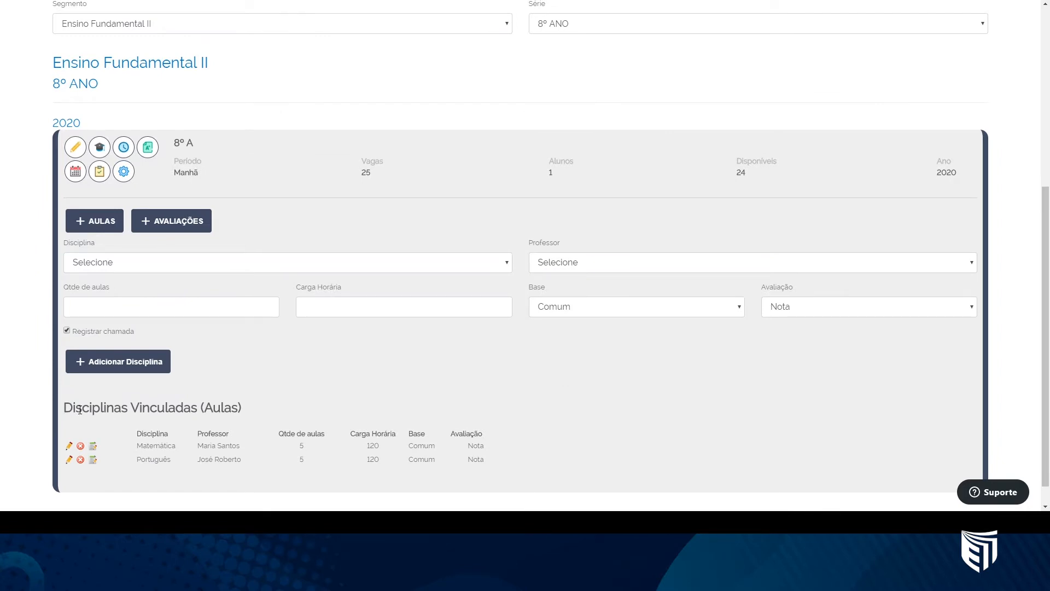
pyautogui.moveTo(173, 460); pyautogui.dragTo(137, 459)
pyautogui.click(94, 461)
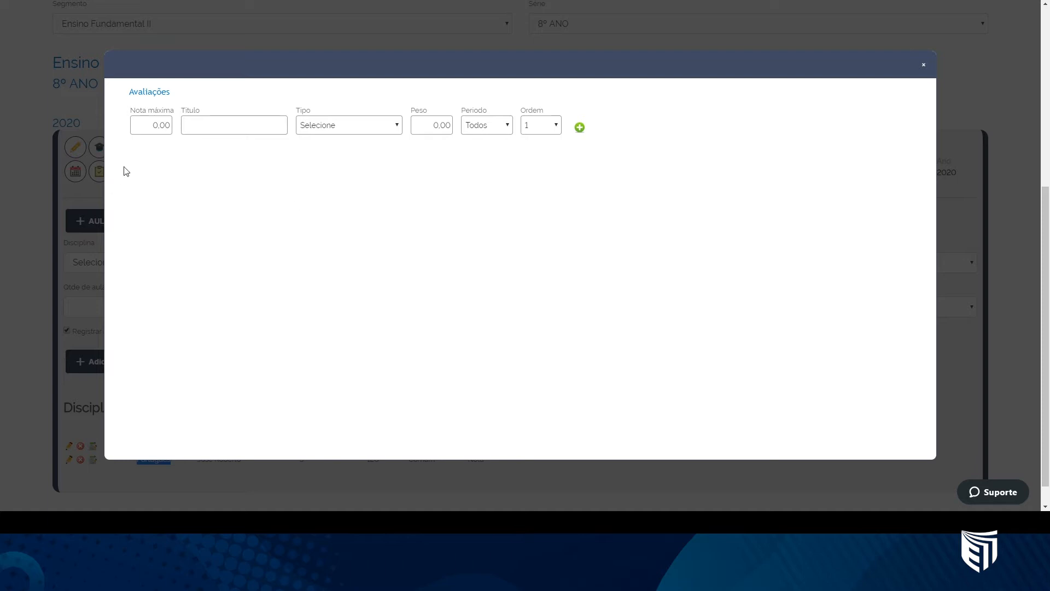
# Give the new evaluation a maximum grade of 10,00 and the title "Avaliação Bimestral (Online)".
pyautogui.click(151, 126)
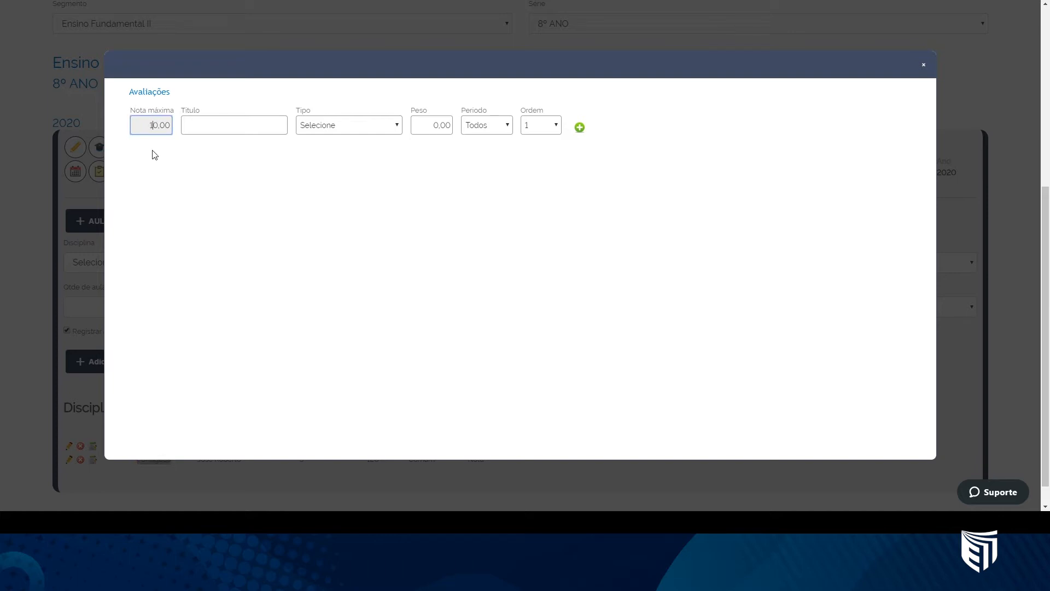
pyautogui.click(199, 130)
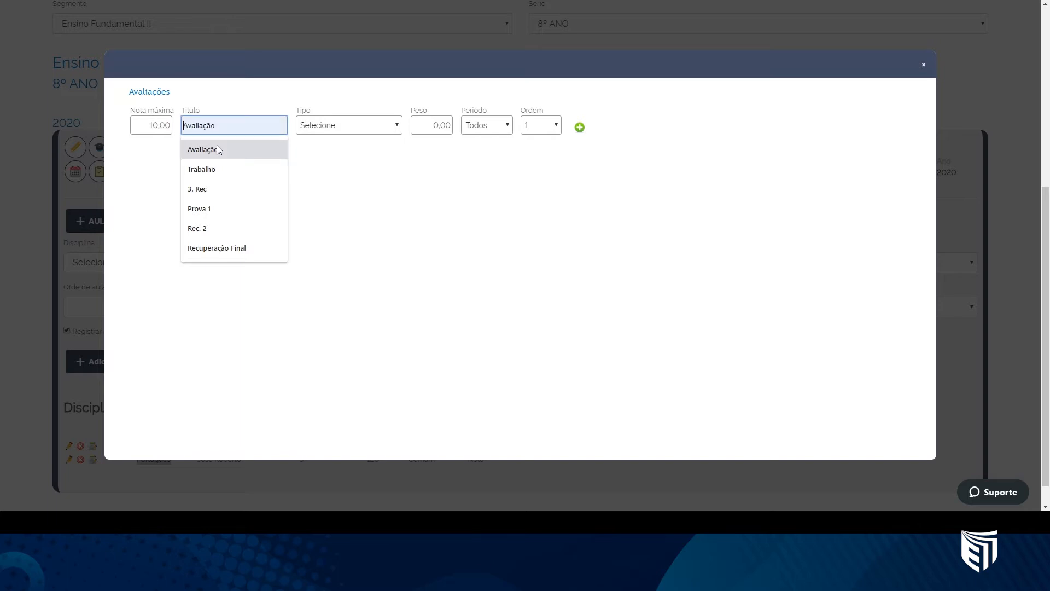
pyautogui.click(217, 147)
pyautogui.write('Bimestral ()')
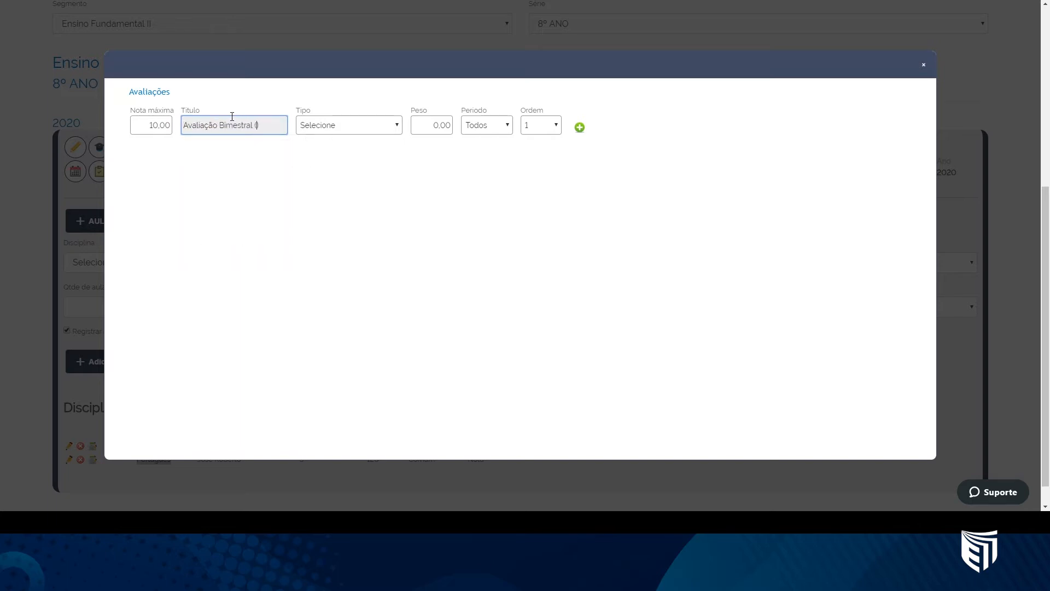
pyautogui.write('Online')
pyautogui.click(275, 154)
pyautogui.moveTo(183, 130); pyautogui.dragTo(281, 131)
pyautogui.click(289, 151)
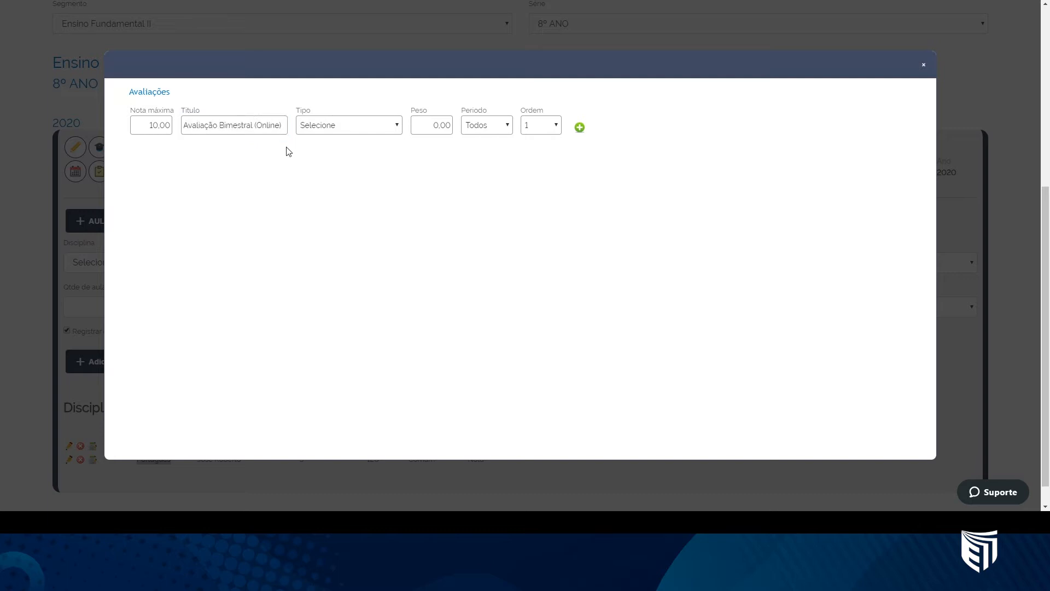
# Set the evaluation's type to Prova Online and its weight to 1,00.
pyautogui.click(329, 131)
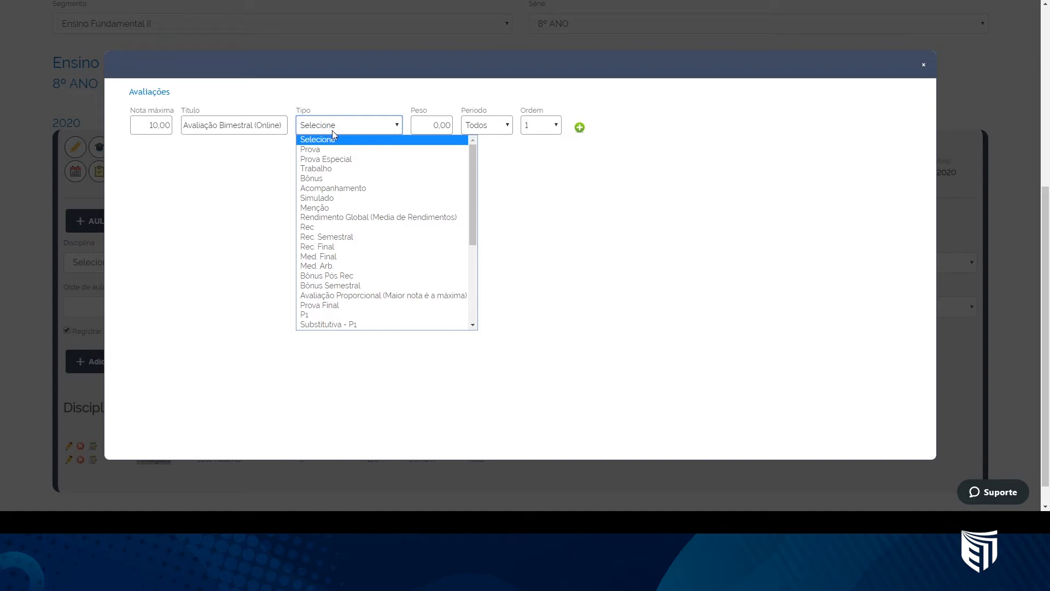
pyautogui.scroll(-3, 330, 213)
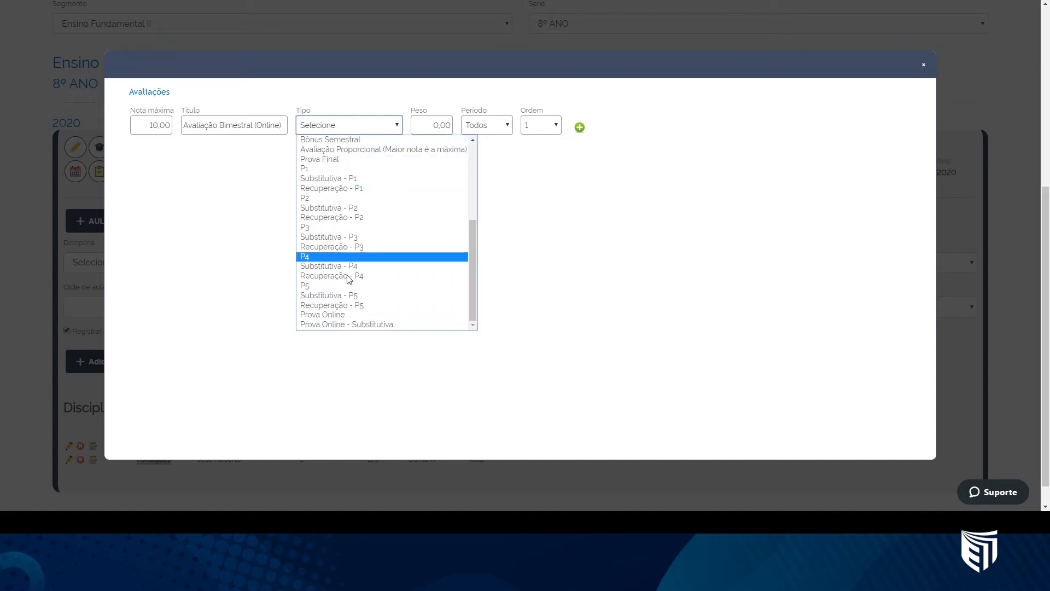
pyautogui.click(346, 315)
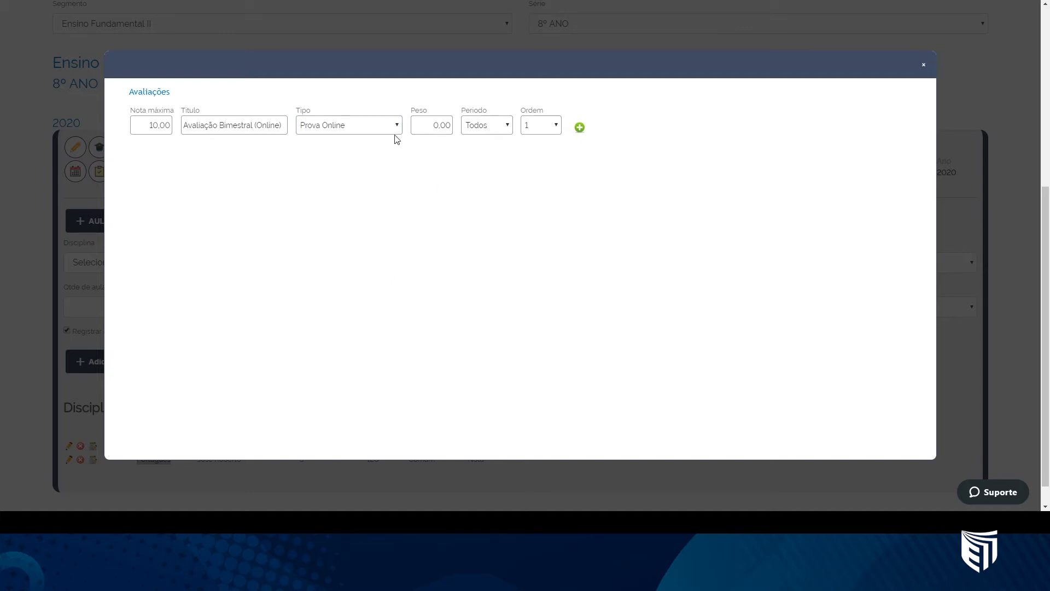
pyautogui.moveTo(438, 126); pyautogui.dragTo(435, 125)
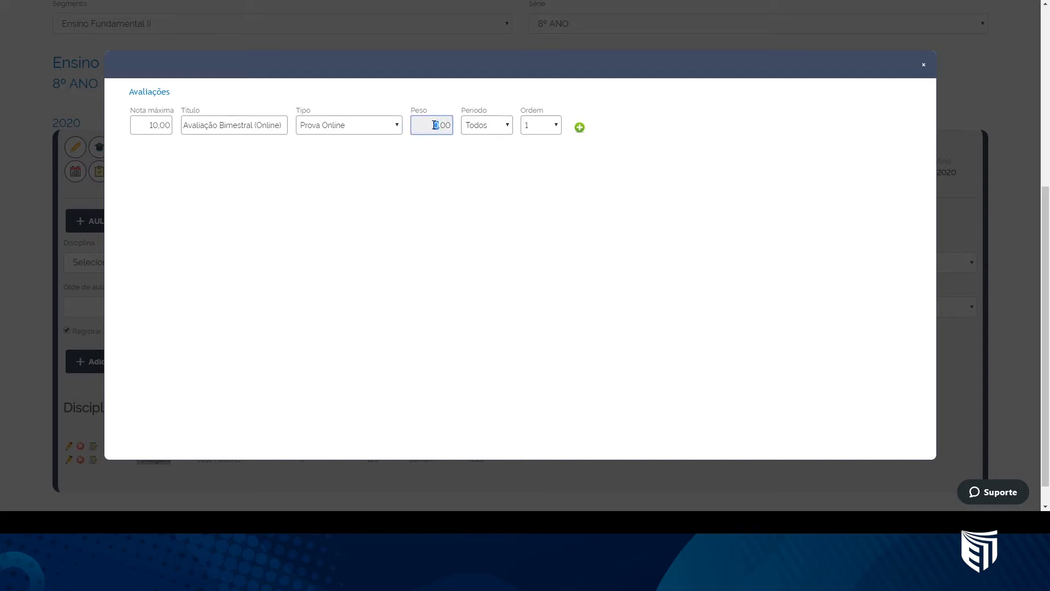
pyautogui.click(438, 140)
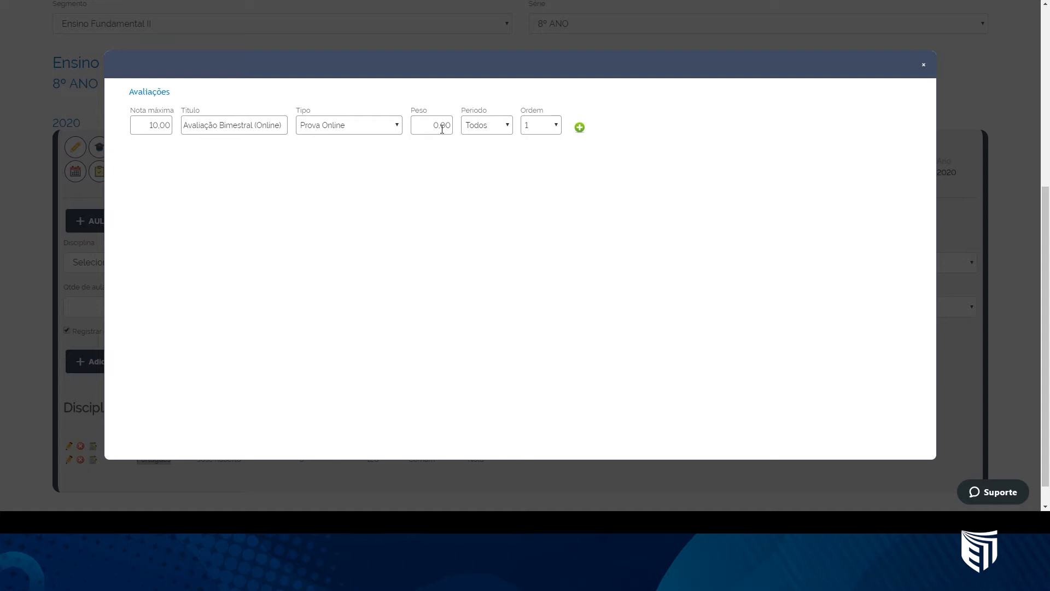
pyautogui.moveTo(428, 126); pyautogui.dragTo(454, 129)
pyautogui.click(457, 153)
pyautogui.doubleClick(436, 133)
pyautogui.write('1')
pyautogui.click(437, 156)
# Assign the evaluation to the 2º Bimestral period, add it with order 1, and close the evaluations window.
pyautogui.click(500, 129)
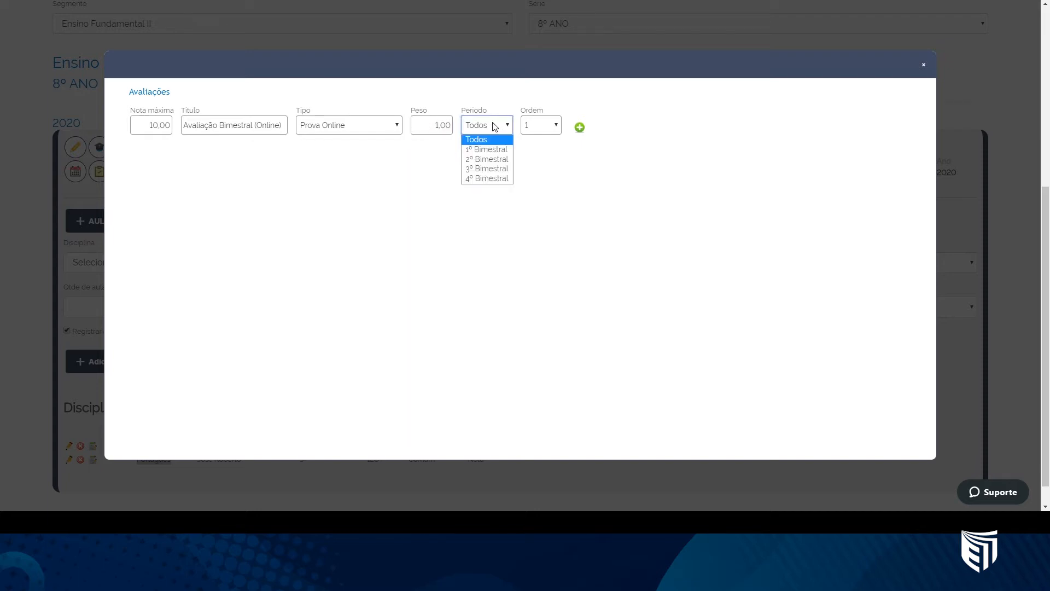
pyautogui.click(505, 159)
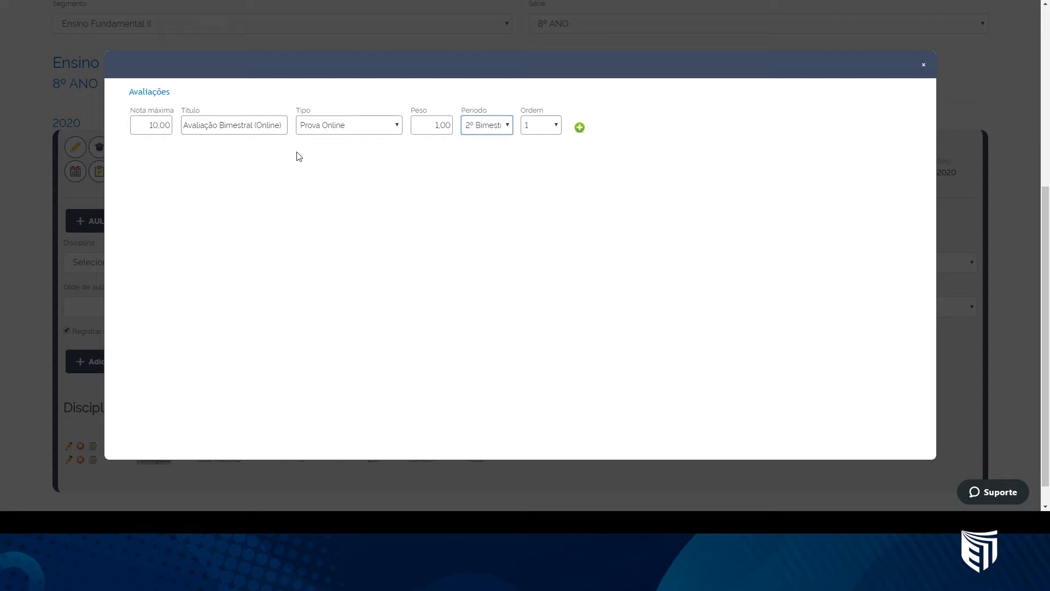
pyautogui.moveTo(542, 113)
pyautogui.mouseDown()
pyautogui.moveTo(521, 117)
pyautogui.moveTo(541, 113)
pyautogui.mouseUp()
pyautogui.click(542, 113)
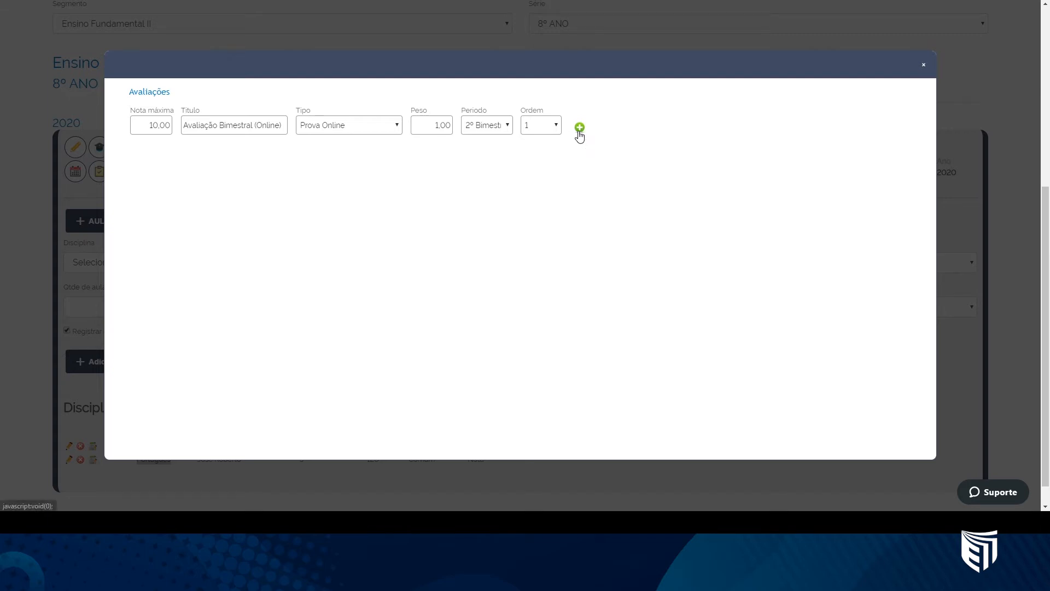
pyautogui.click(579, 129)
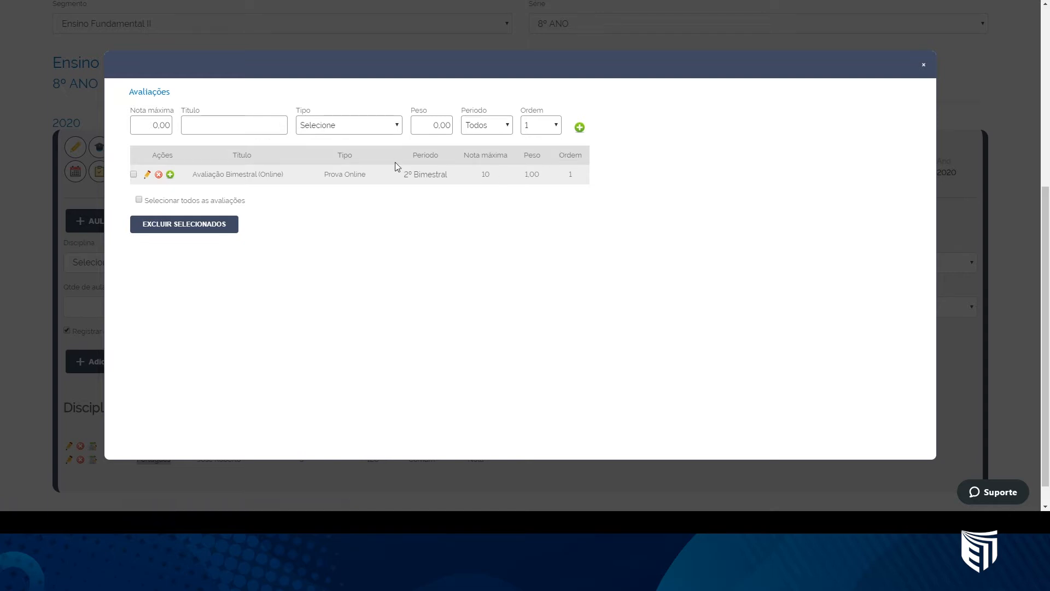
pyautogui.moveTo(191, 175); pyautogui.dragTo(285, 175)
pyautogui.click(300, 185)
pyautogui.click(923, 64)
# Go to the exams (Provas) area of the Pedagógico module and start registering a new exam.
pyautogui.scroll(2, 270, 212)
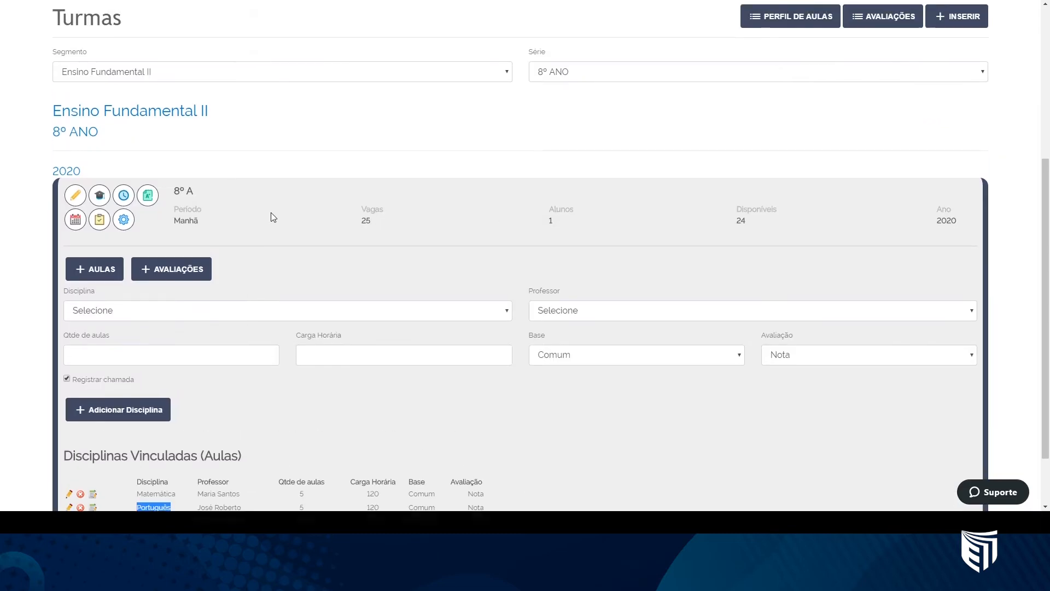
pyautogui.scroll(2, 271, 212)
pyautogui.scroll(2, 260, 229)
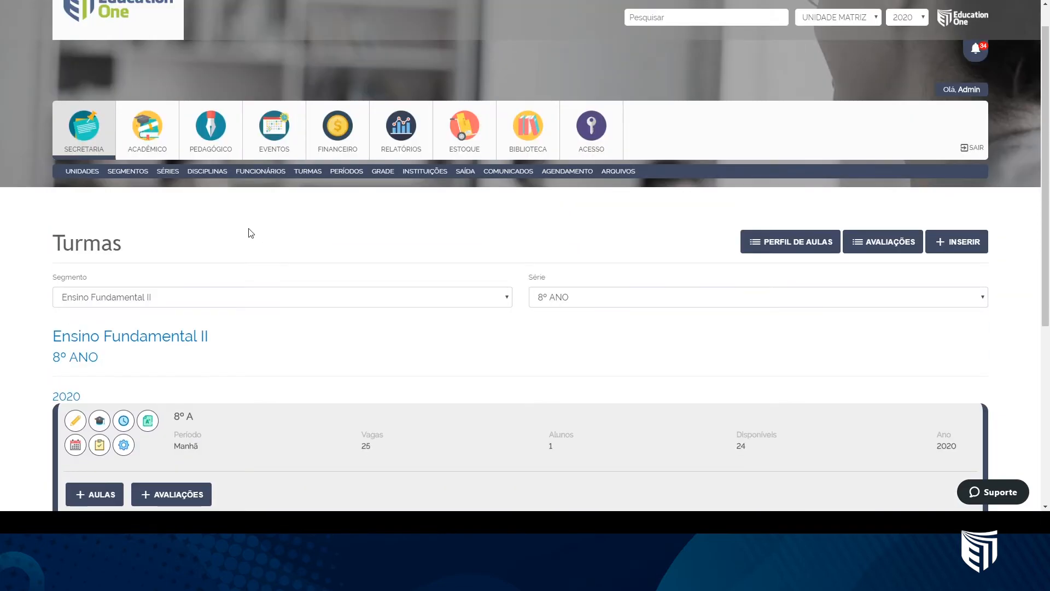
pyautogui.click(219, 150)
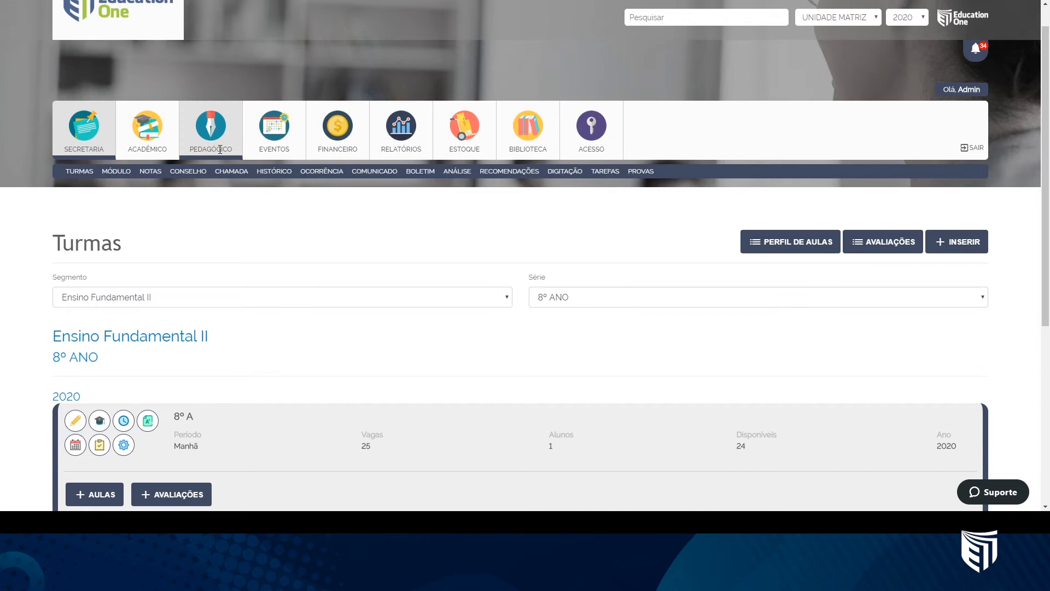
pyautogui.click(643, 179)
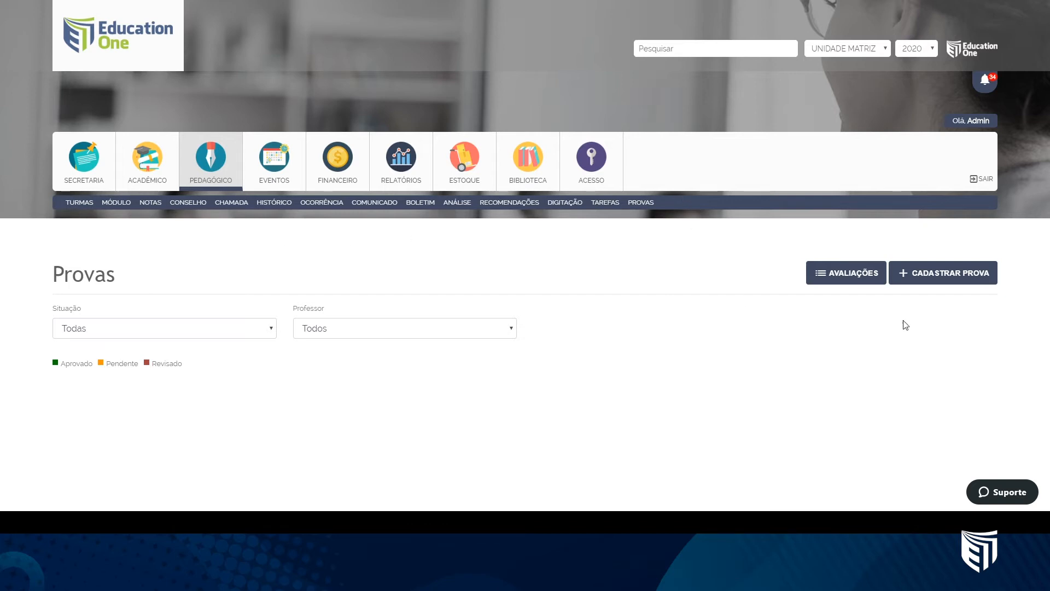
pyautogui.click(935, 284)
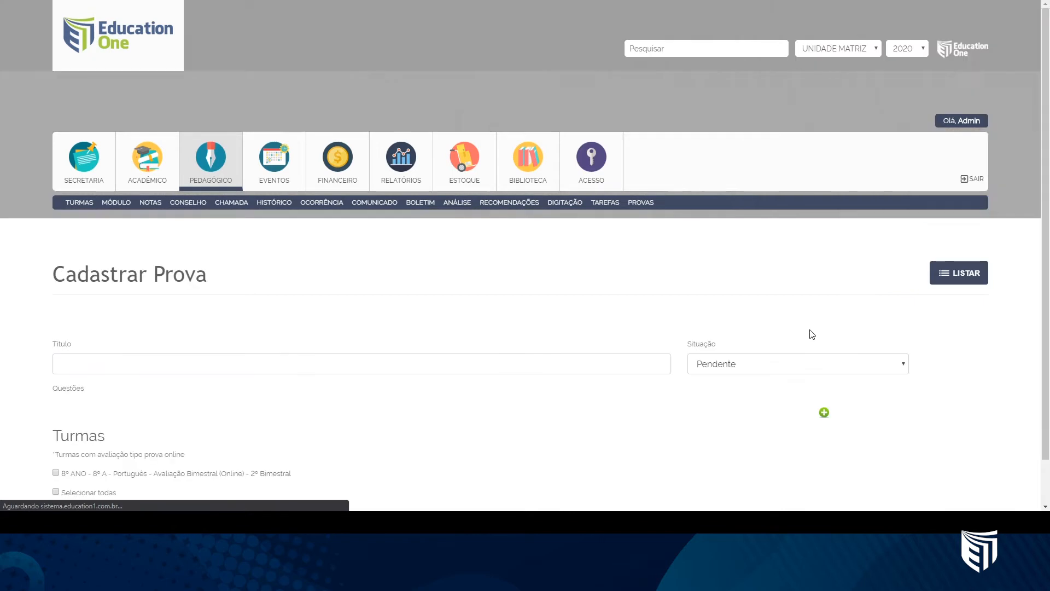
# Title the new exam "Avaliação Bimestral - 2º Bim - Português".
pyautogui.scroll(-1, 812, 334)
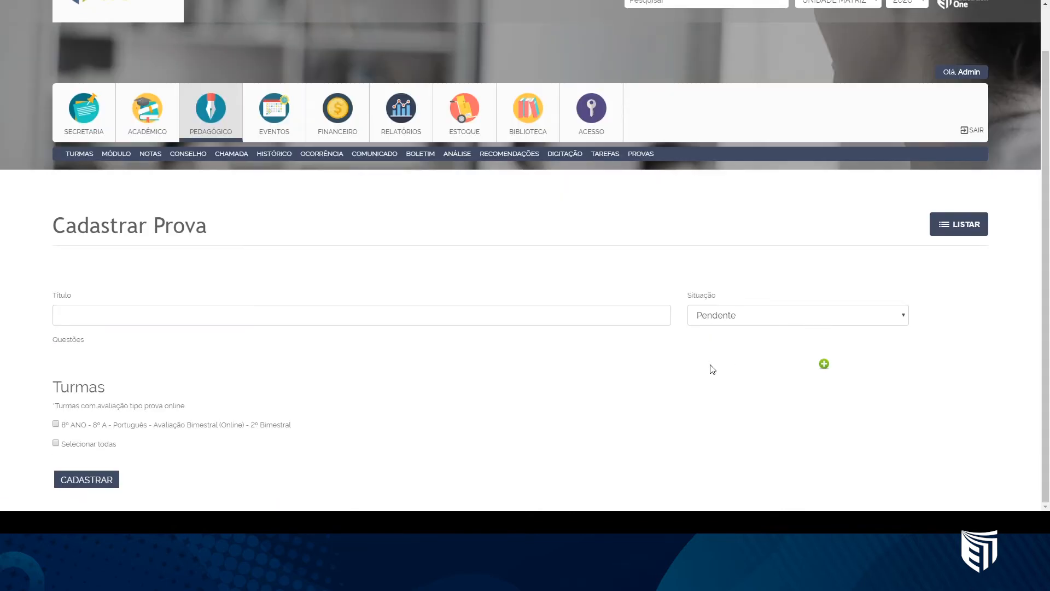
pyautogui.click(462, 317)
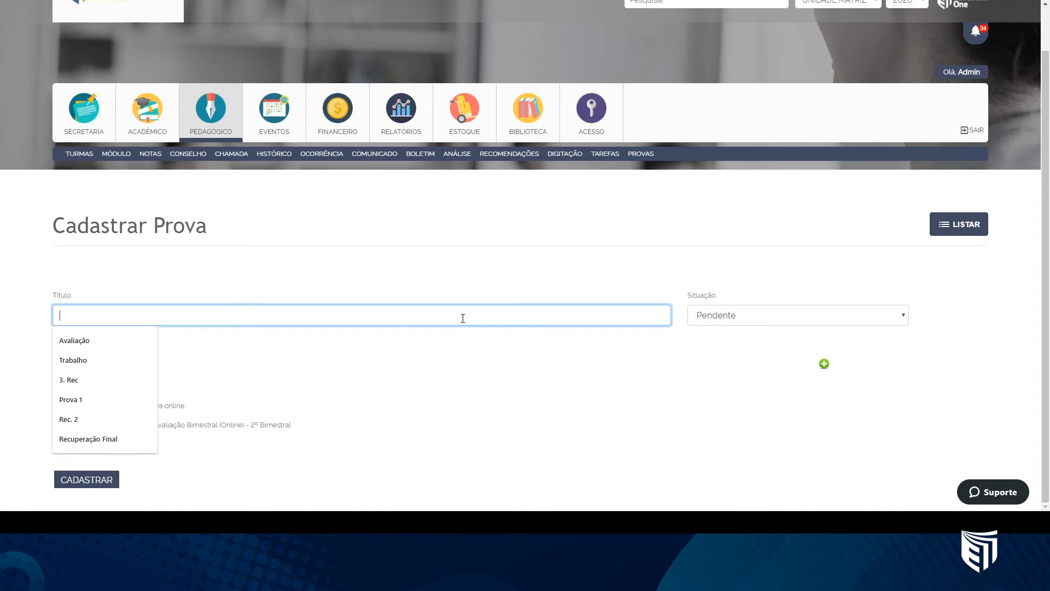
pyautogui.write('Avaliaçao')
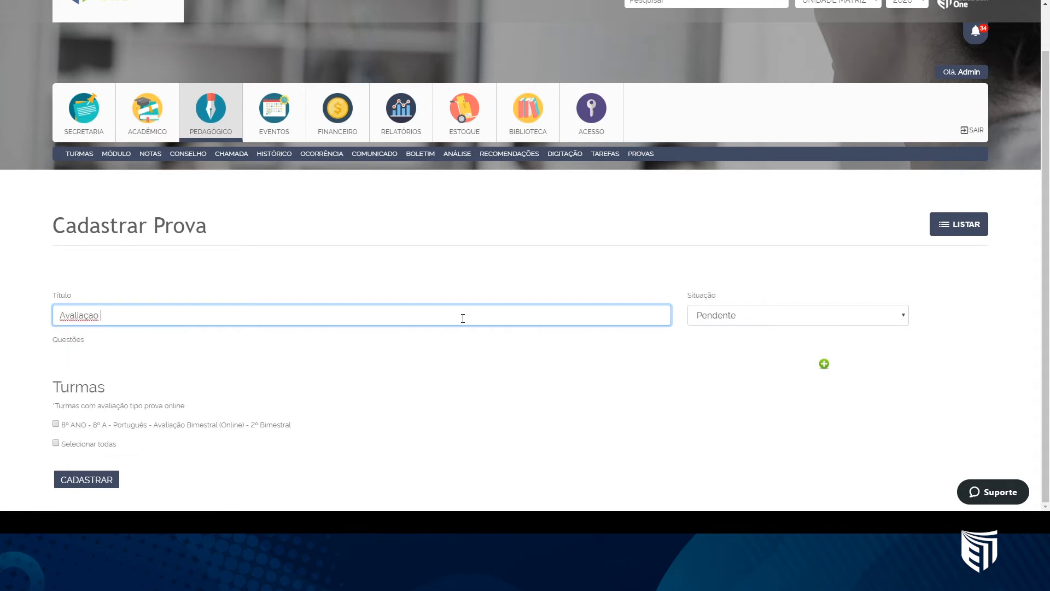
pyautogui.press('BackSpace')
pyautogui.press('BackSpace')
pyautogui.press('BackSpace')
pyautogui.write('ão ')
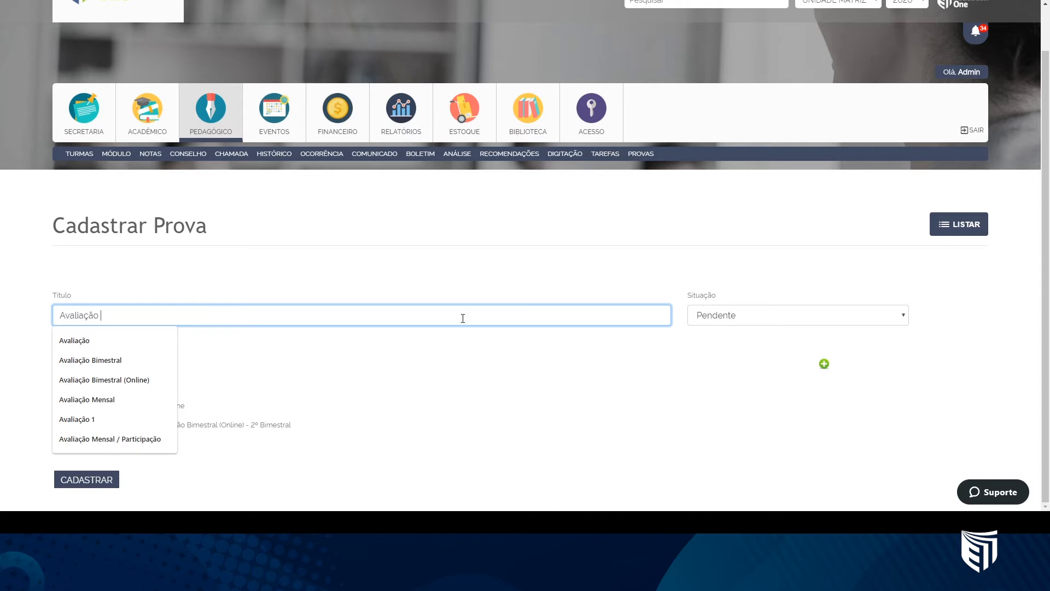
pyautogui.write('Bimestral')
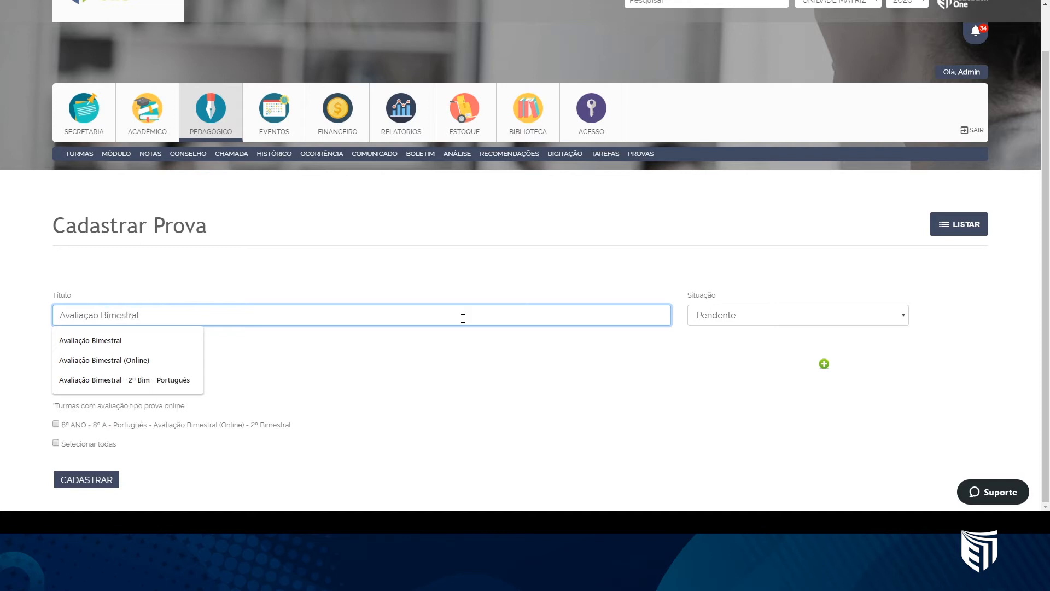
pyautogui.write(' - 2º Bim')
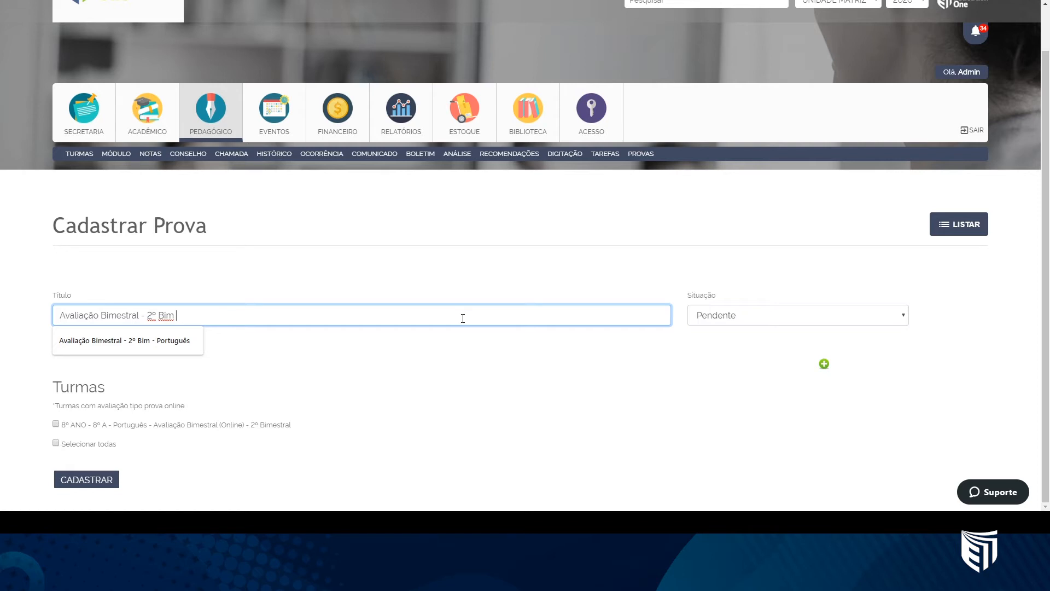
pyautogui.write('- Português')
pyautogui.click(192, 340)
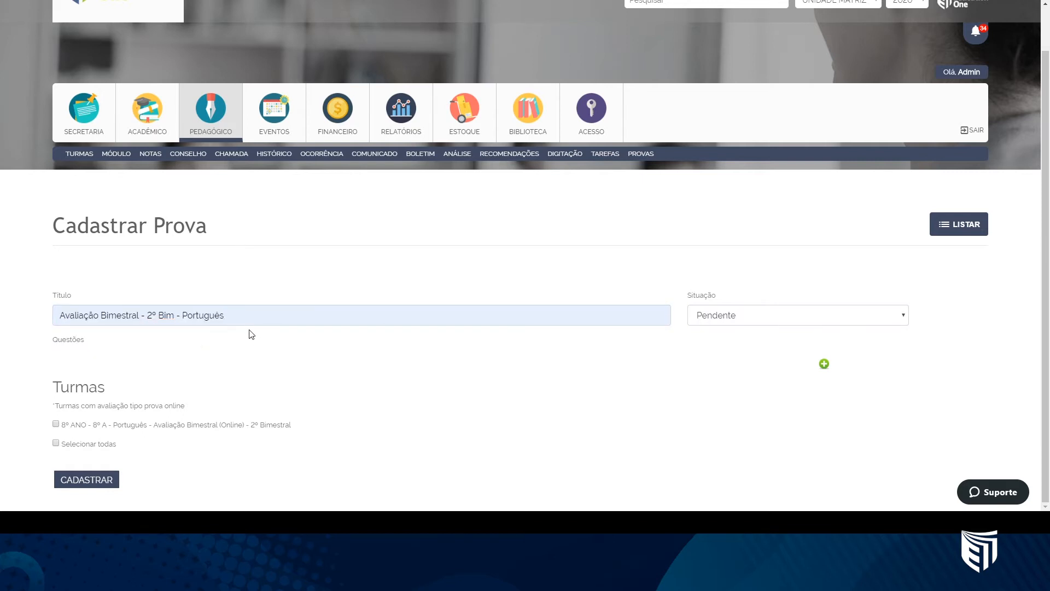
pyautogui.doubleClick(200, 315)
pyautogui.click(352, 366)
# Examine the status (Situação) options available for the new exam without changing the selection.
pyautogui.moveTo(720, 300); pyautogui.dragTo(689, 300)
pyautogui.click(704, 320)
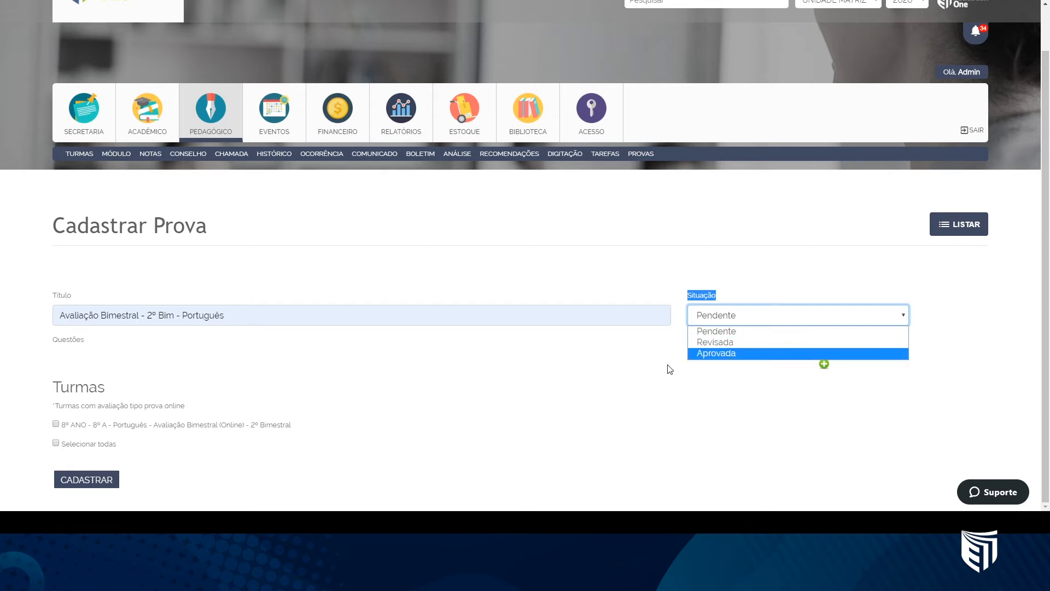
pyautogui.click(688, 371)
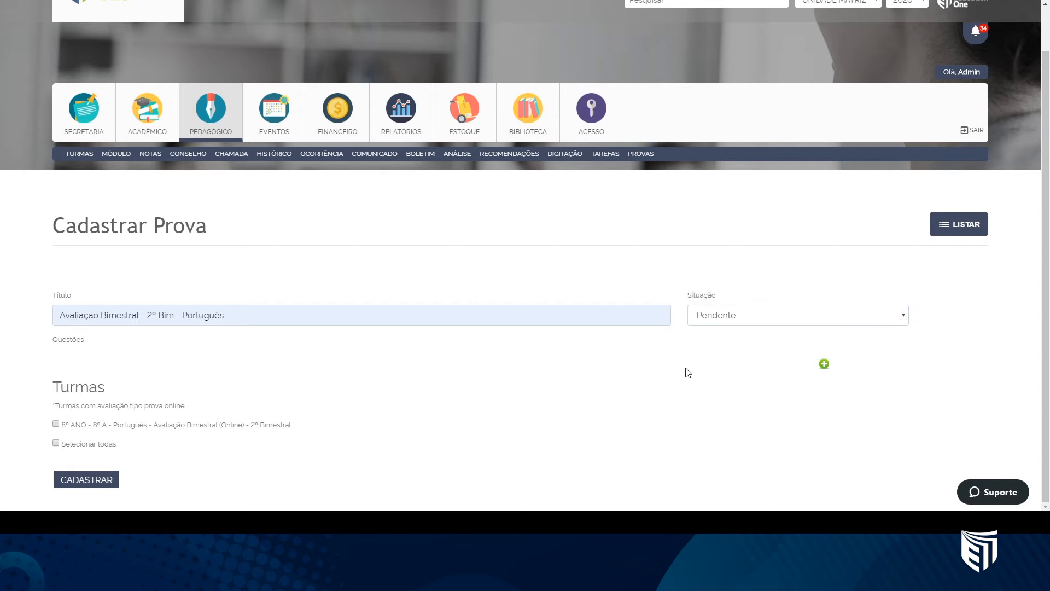
pyautogui.click(712, 321)
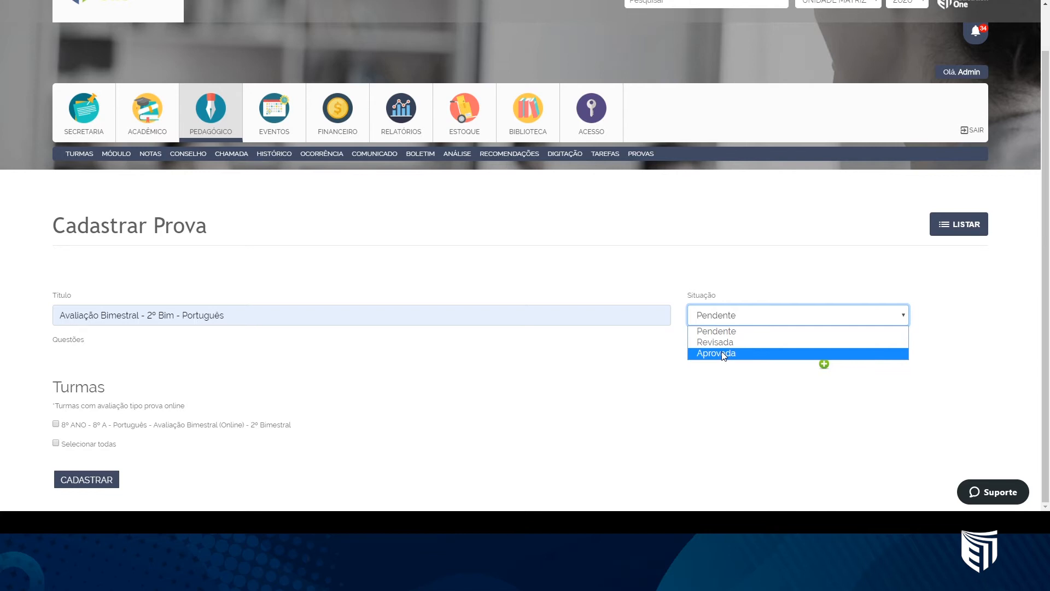
pyautogui.click(723, 367)
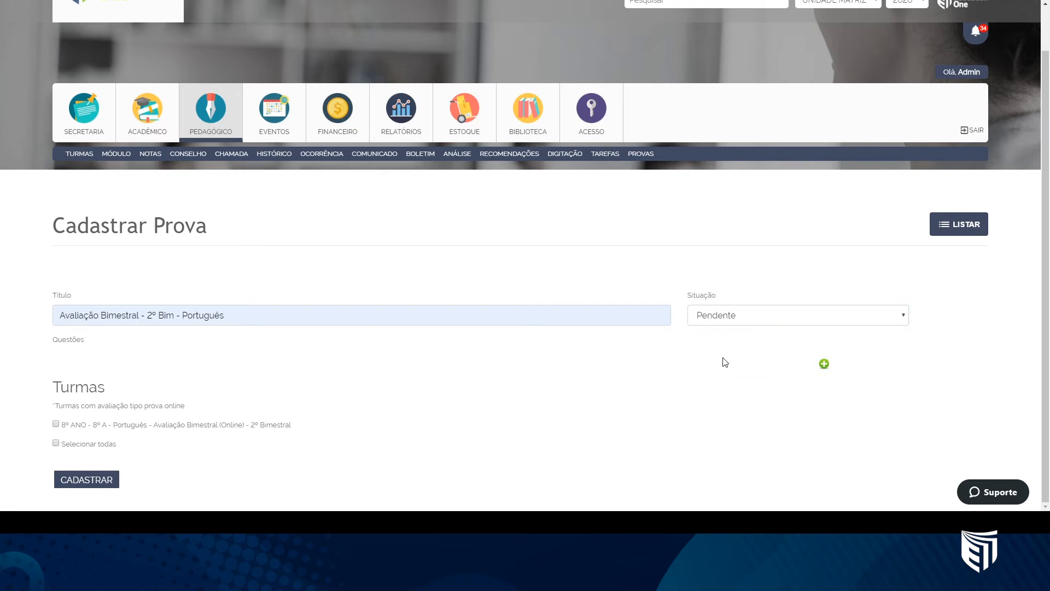
# Set the new exam's status (Situação) to Pendente and add its first question.
pyautogui.click(716, 322)
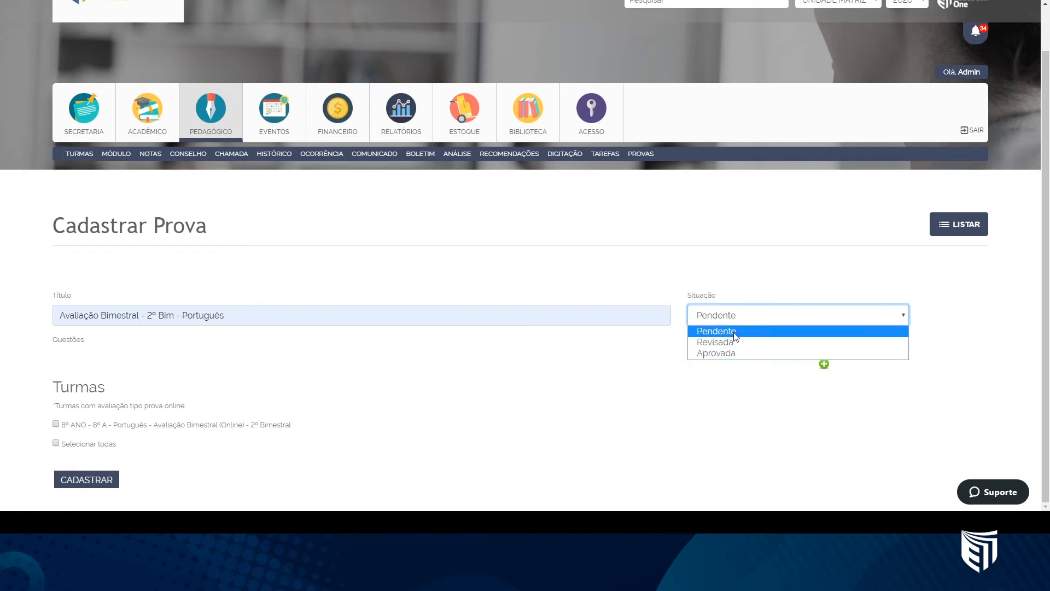
pyautogui.click(735, 332)
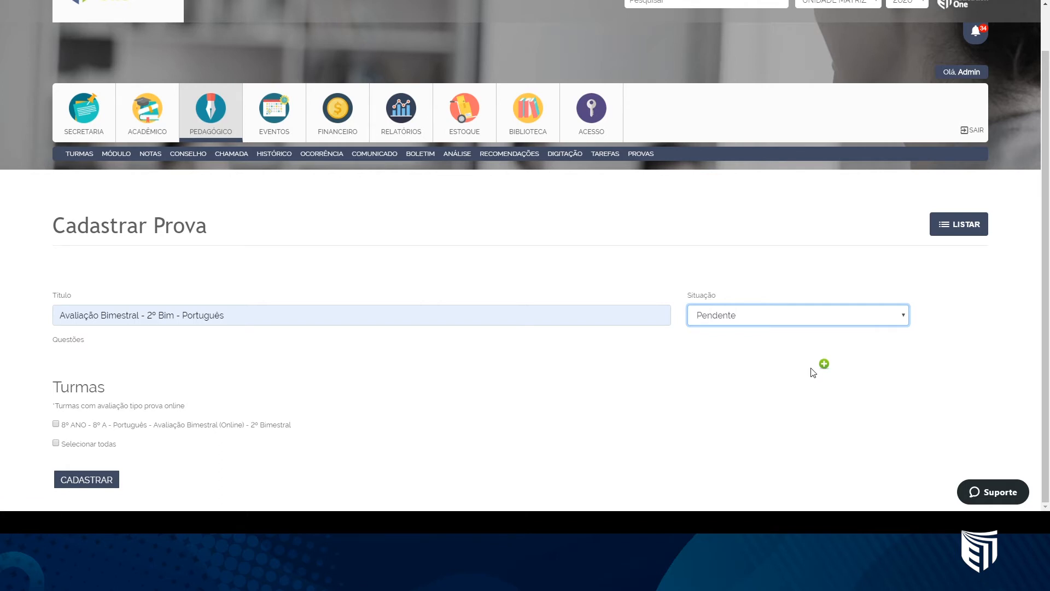
pyautogui.click(824, 364)
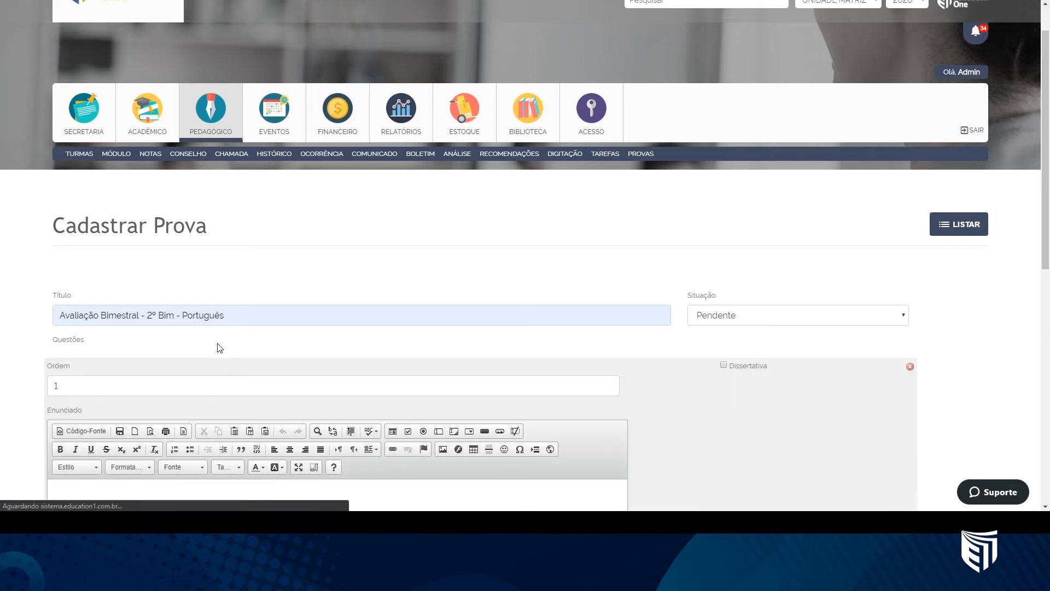
# Try the Dissertativa setting on question 1 and return the question to multiple-choice format.
pyautogui.scroll(-4, 219, 347)
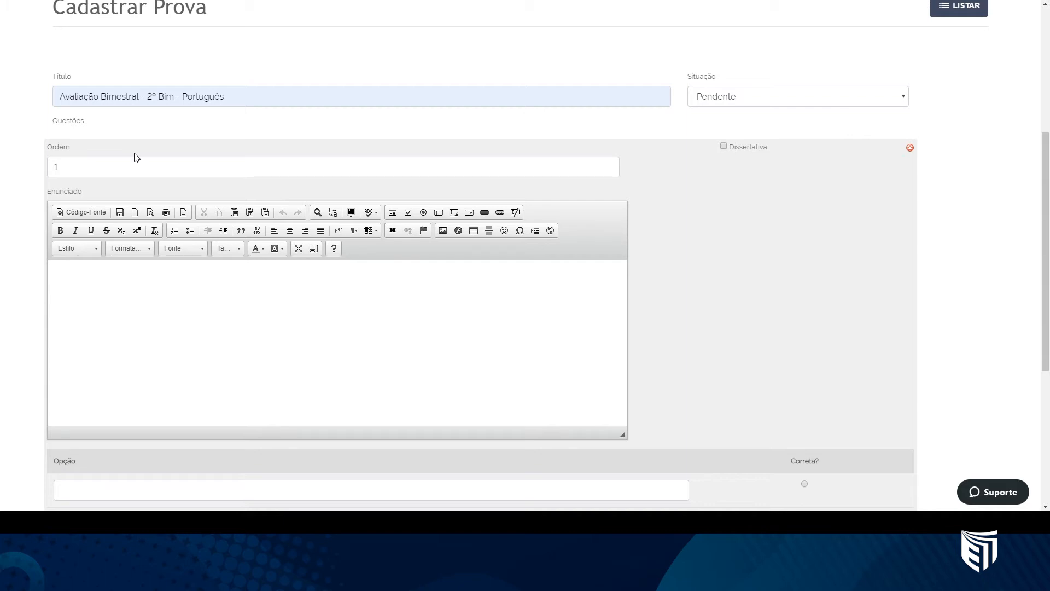
pyautogui.scroll(-1, 363, 234)
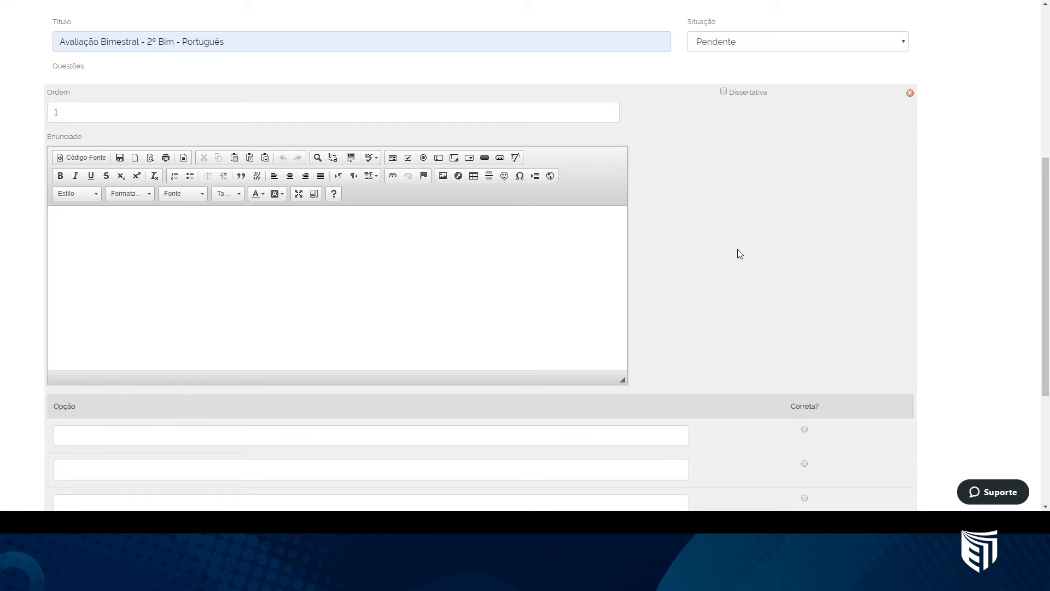
pyautogui.click(724, 93)
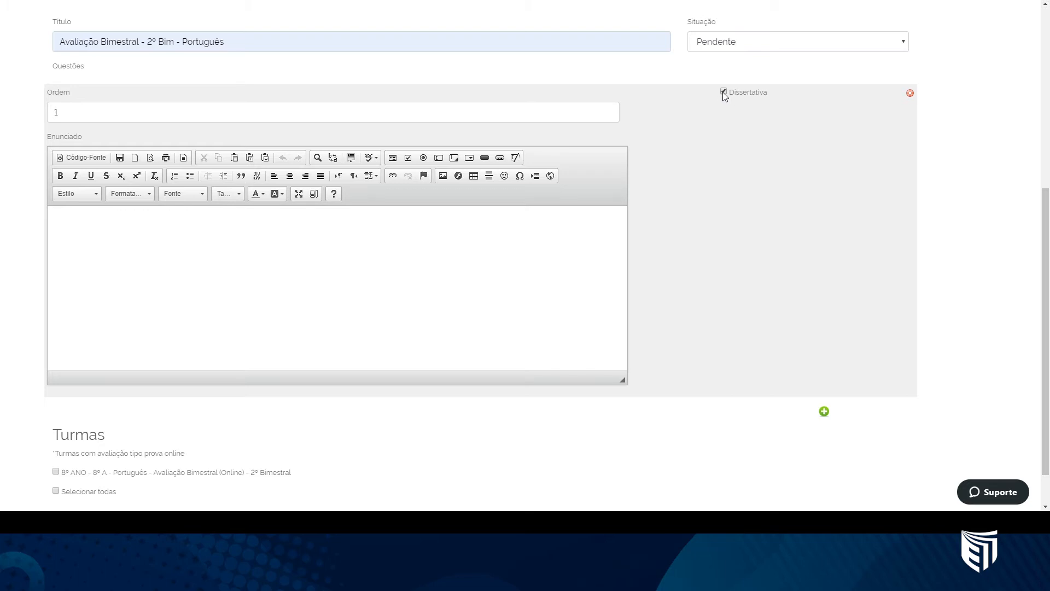
pyautogui.click(722, 92)
pyautogui.click(382, 253)
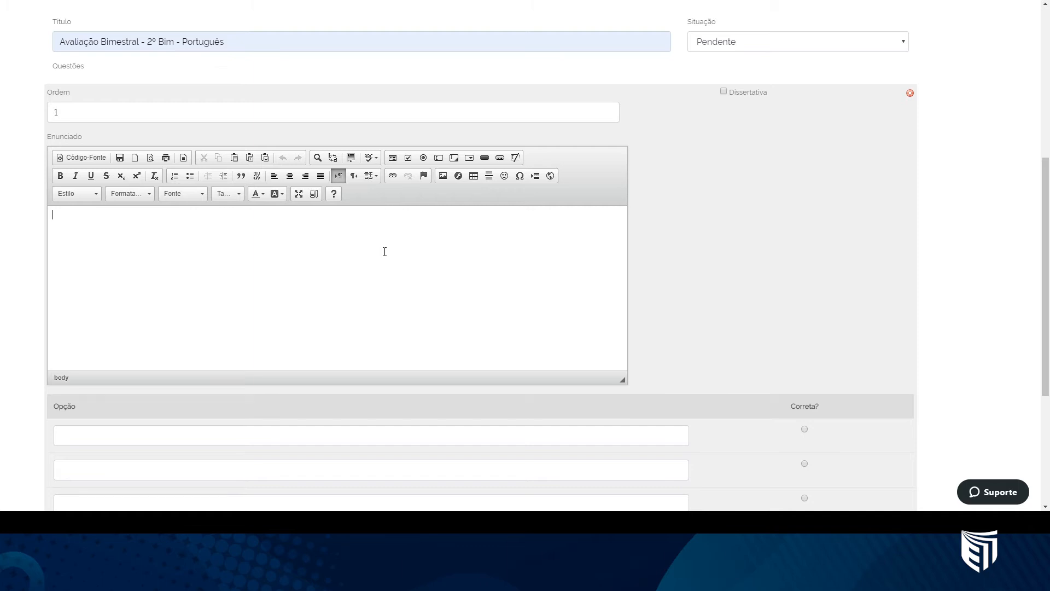
# Try 5 as the order (Ordem) of the first question and restore it to 1.
pyautogui.moveTo(70, 93); pyautogui.dragTo(47, 93)
pyautogui.click(68, 110)
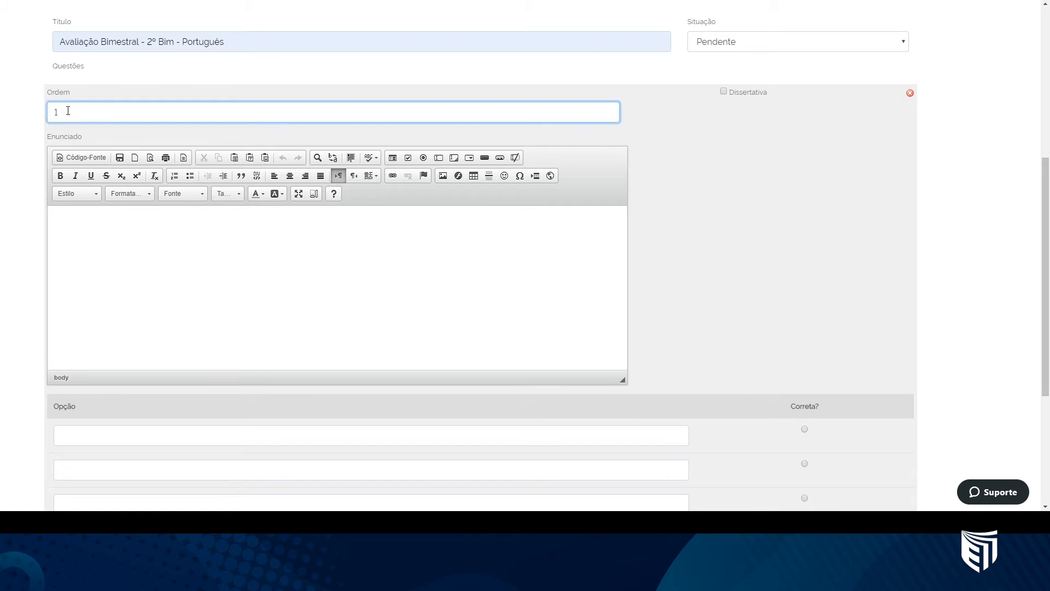
pyautogui.press('BackSpace')
pyautogui.write('5')
pyautogui.press('BackSpace')
pyautogui.write('1')
# Examine the server images that can be inserted in question 1's statement, and cancel the image insertion.
pyautogui.click(148, 254)
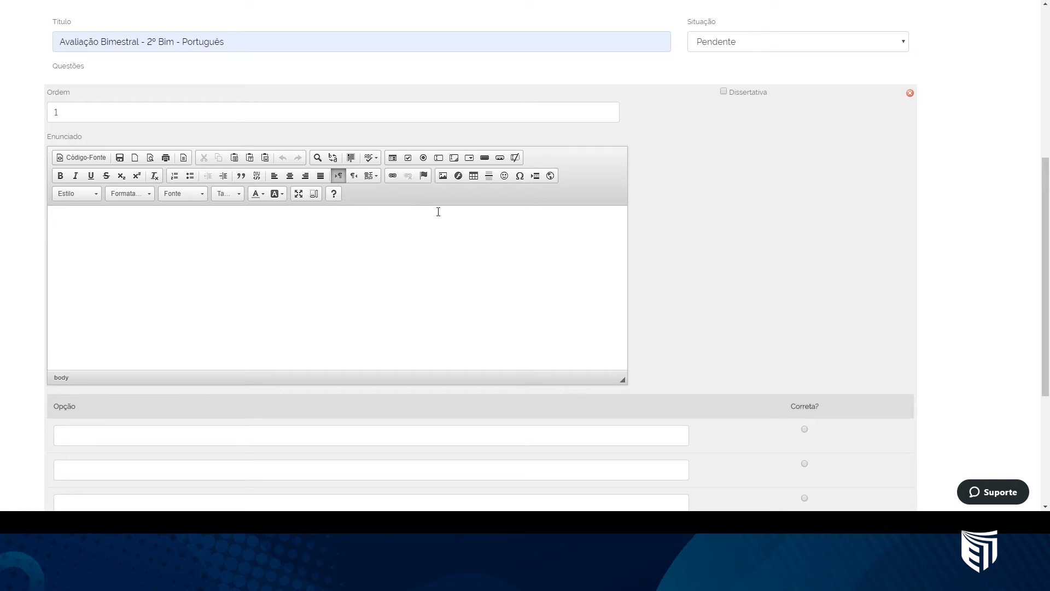
pyautogui.click(444, 177)
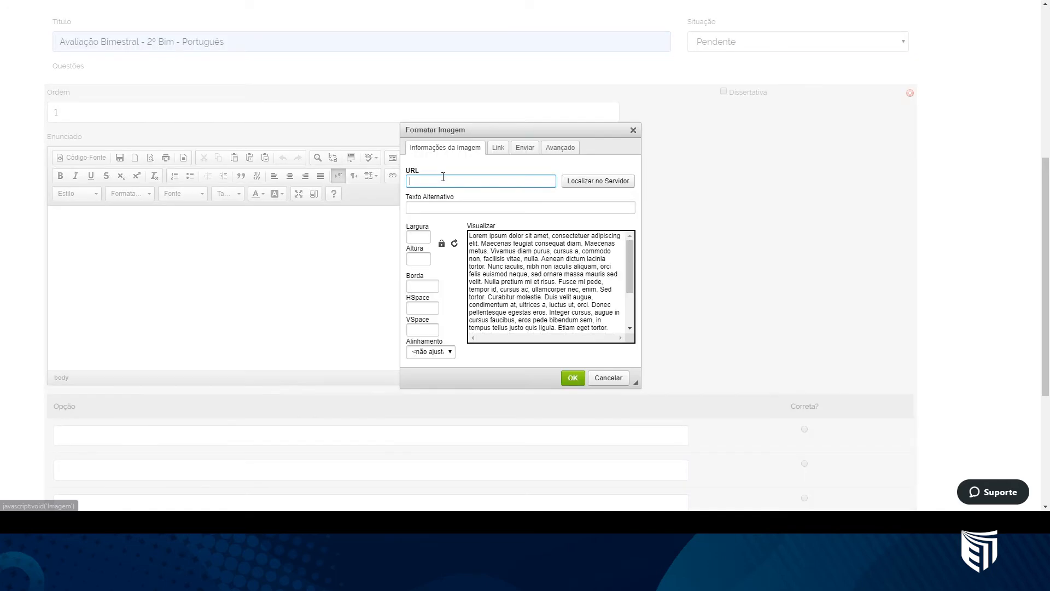
pyautogui.click(580, 186)
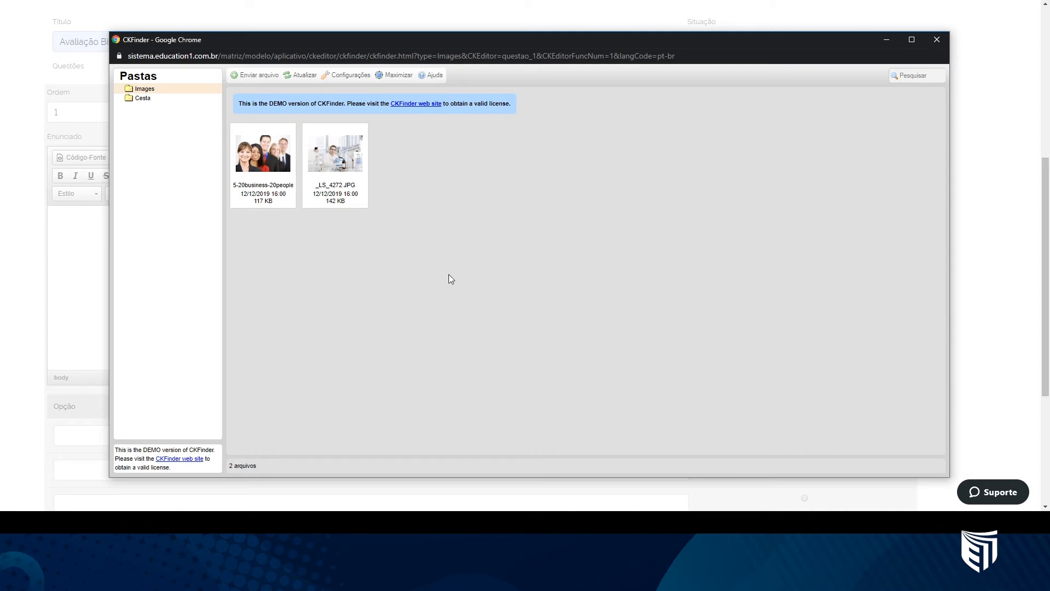
pyautogui.click(294, 172)
pyautogui.click(309, 266)
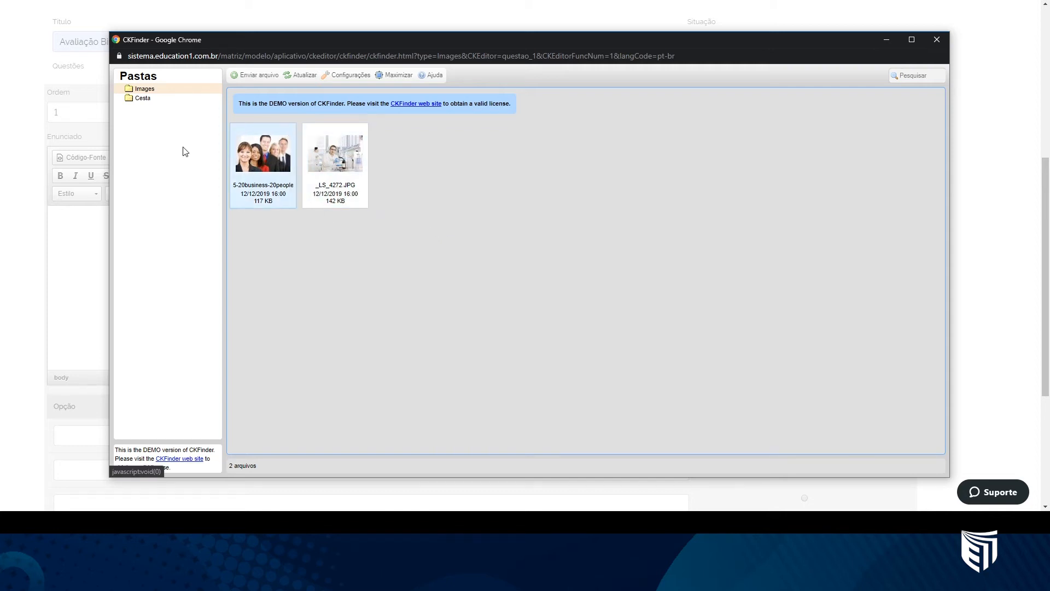
pyautogui.click(937, 44)
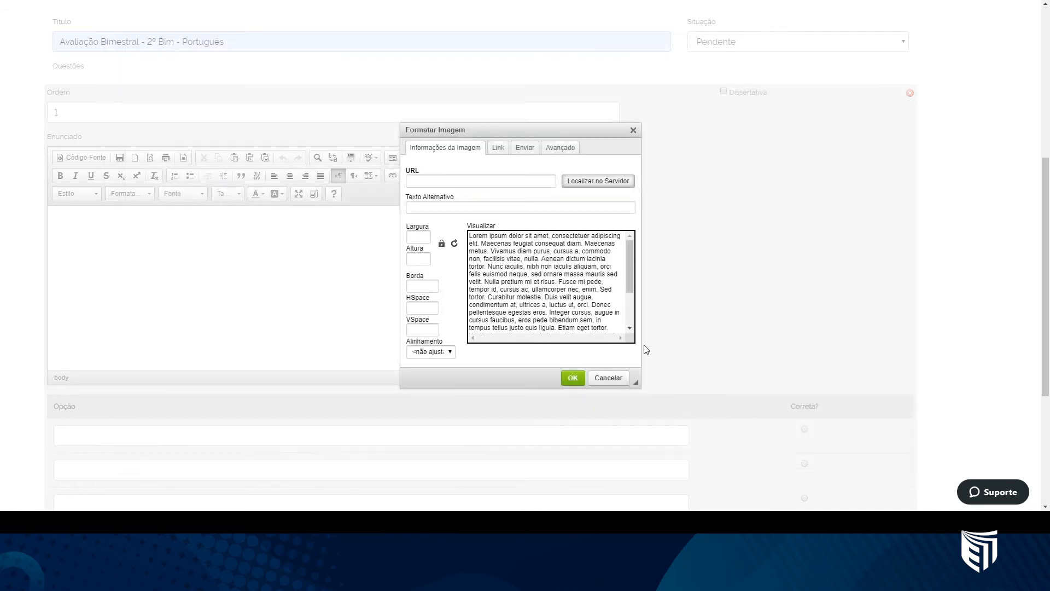
pyautogui.click(619, 378)
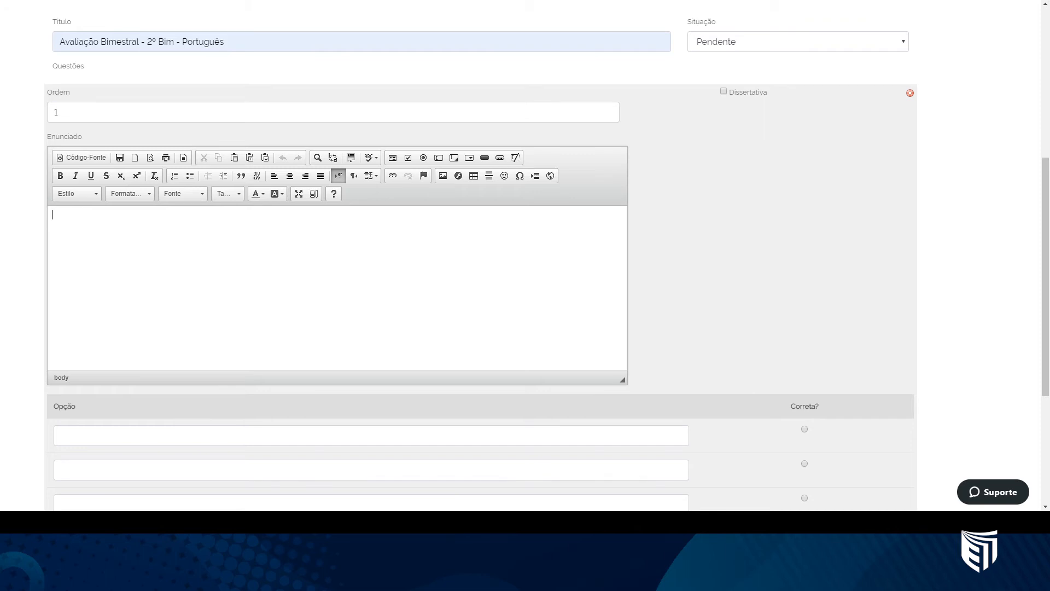
# Copy the statement beginning "A propósito do trecho que segue", including its quotation, from Notepad (Bloco de Notas) into question 1's Enunciado.
pyautogui.moveTo(175, 522)
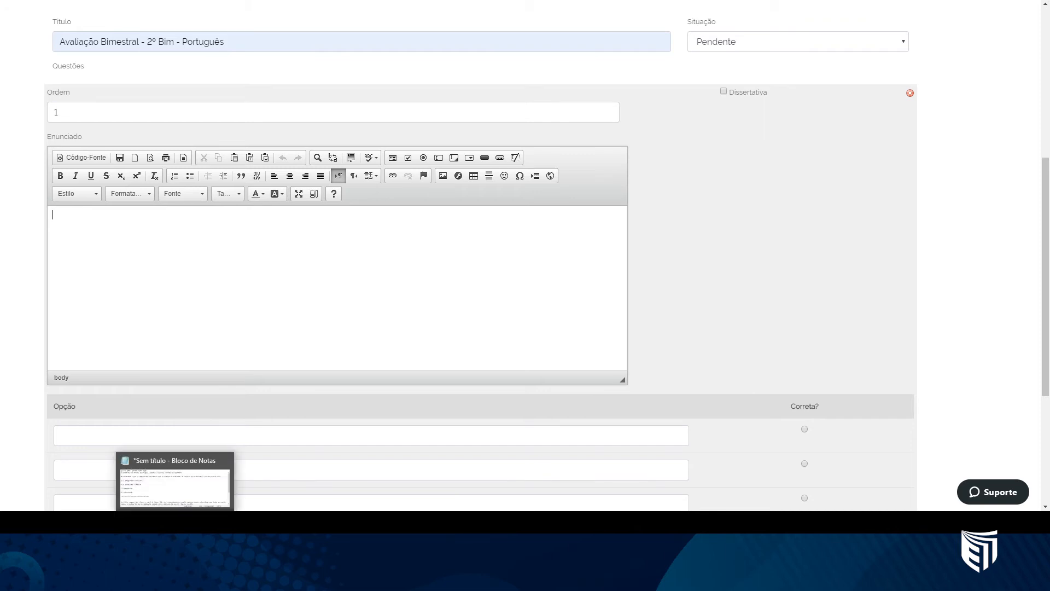
pyautogui.click(175, 481)
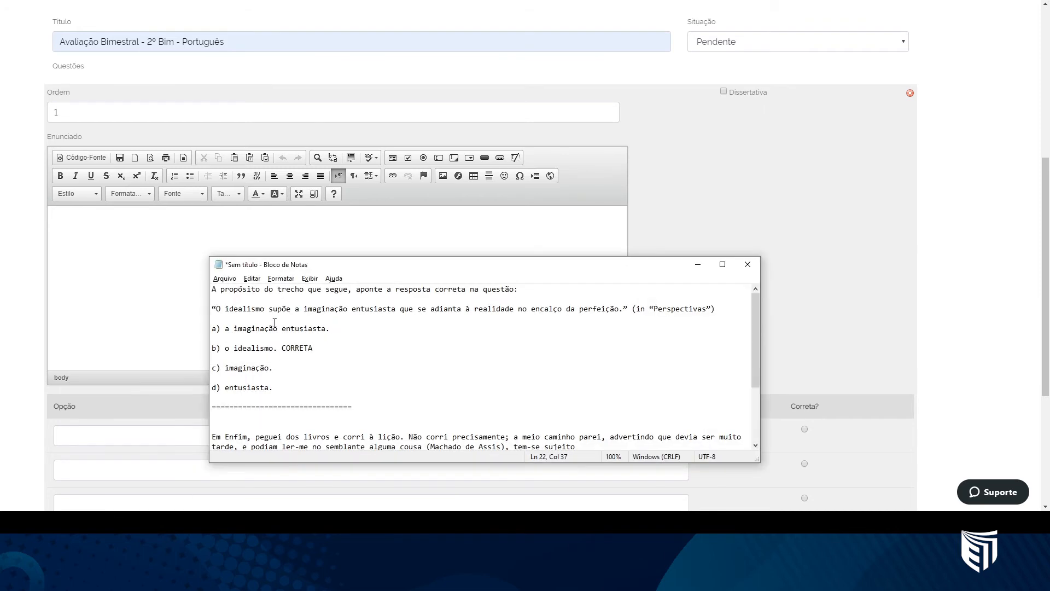
pyautogui.moveTo(715, 309); pyautogui.dragTo(109, 247)
pyautogui.hotkey('ctrl', 'c')
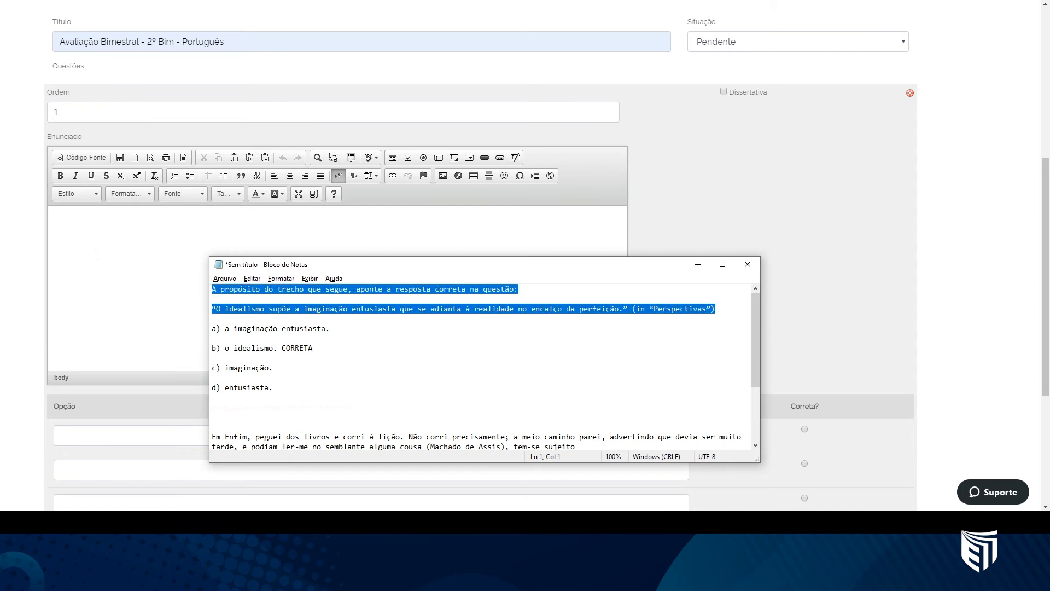
pyautogui.click(108, 263)
pyautogui.hotkey('ctrl', 'v')
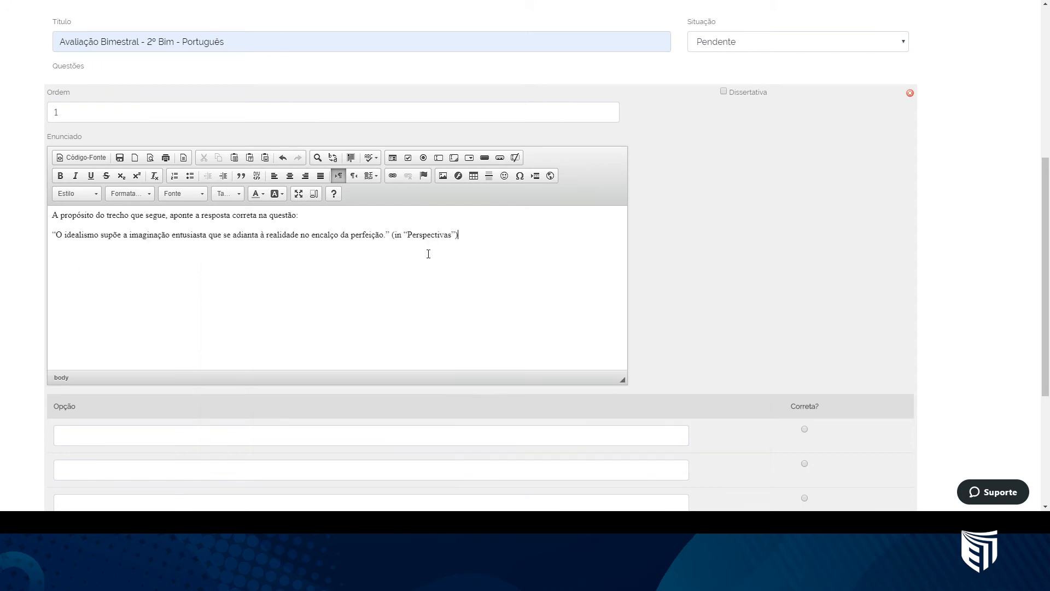
# Make the "O idealismo supõe a imaginação entusiasta..." quotation in question 1's statement bold.
pyautogui.moveTo(461, 235); pyautogui.dragTo(51, 234)
pyautogui.hotkey('ctrl', 'b')
pyautogui.click(197, 309)
# Fill question 1's first answer option with "a imaginação entusiasta." copied from the Notepad text.
pyautogui.scroll(-1, 229, 307)
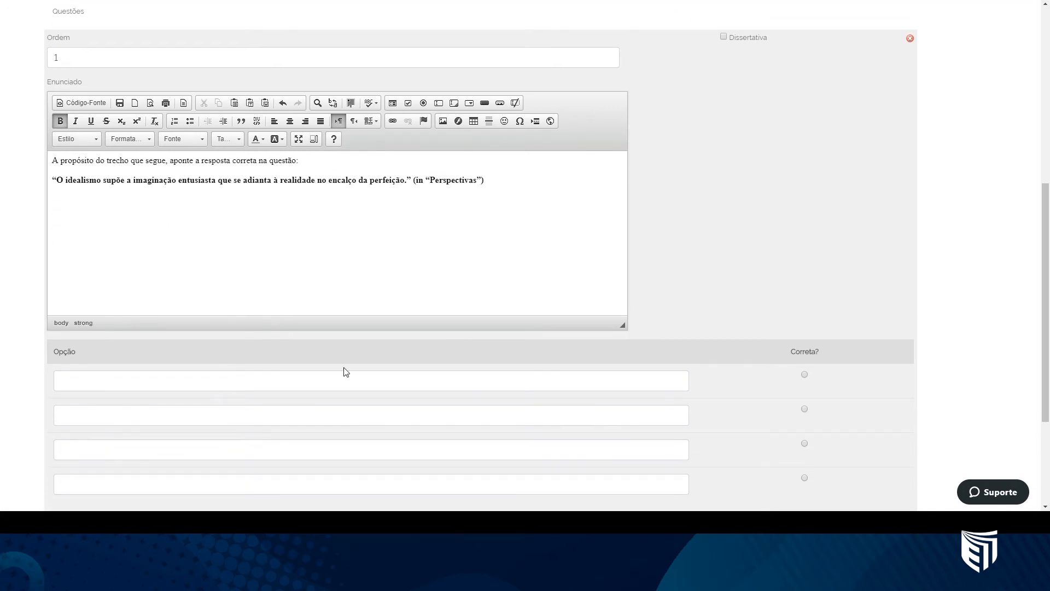
pyautogui.click(300, 377)
pyautogui.scroll(-2, 335, 186)
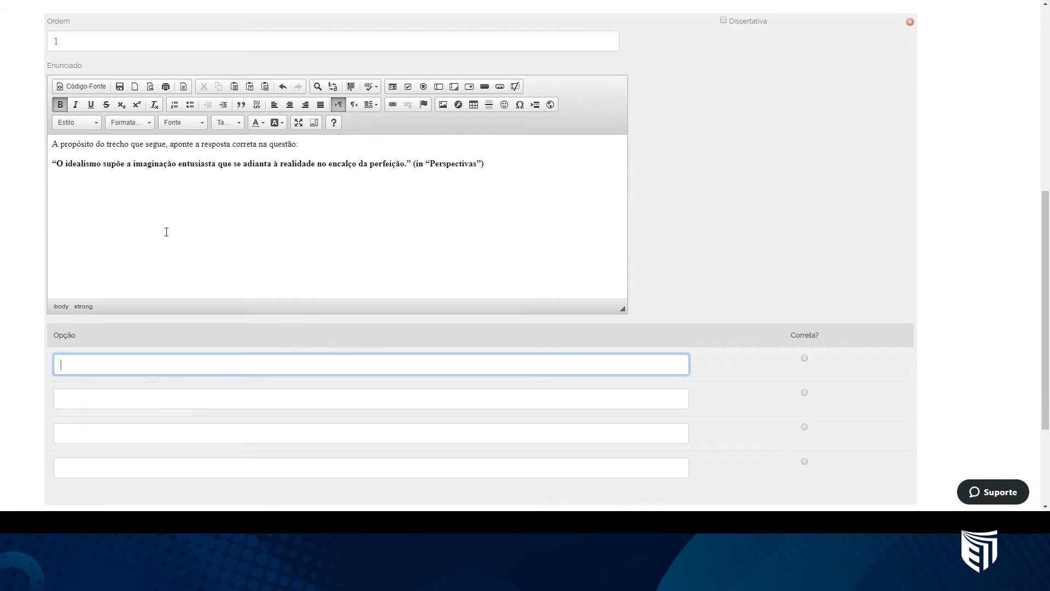
pyautogui.click(195, 245)
pyautogui.moveTo(75, 241); pyautogui.dragTo(54, 241)
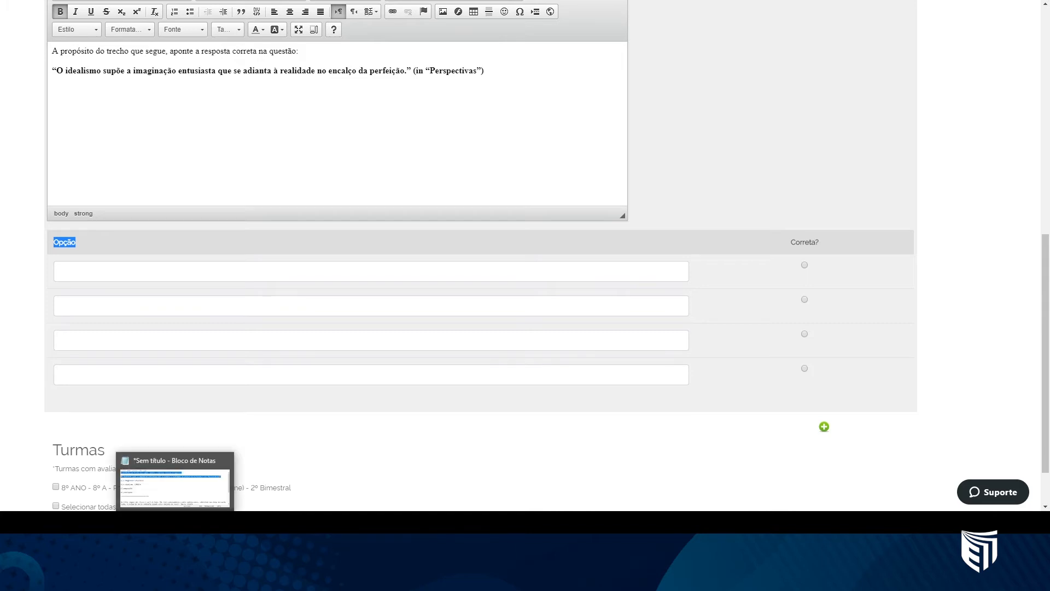
pyautogui.click(175, 522)
pyautogui.moveTo(225, 328); pyautogui.dragTo(332, 328)
pyautogui.hotkey('ctrl', 'c')
pyautogui.click(131, 272)
pyautogui.hotkey('ctrl', 'v')
# Copy "o idealismo." into question 1's second answer option and "imaginação." into the third from the Notepad text.
pyautogui.hotkey('alt', 'Tab')
pyautogui.moveTo(224, 348); pyautogui.dragTo(278, 347)
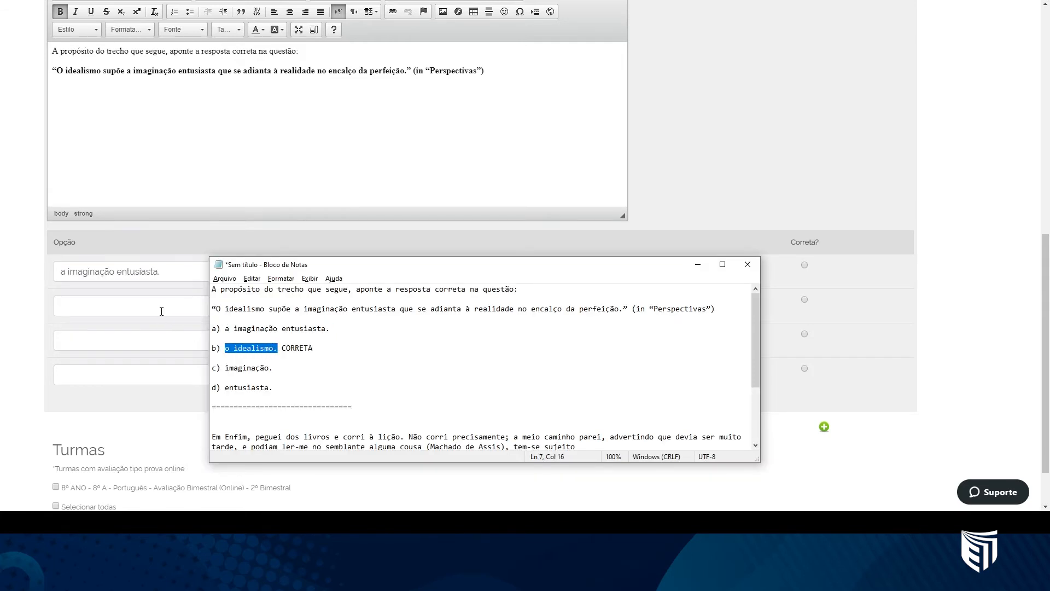
pyautogui.hotkey('ctrl', 'c')
pyautogui.click(161, 311)
pyautogui.hotkey('ctrl', 'v')
pyautogui.hotkey('alt', 'Tab')
pyautogui.moveTo(224, 368); pyautogui.dragTo(273, 368)
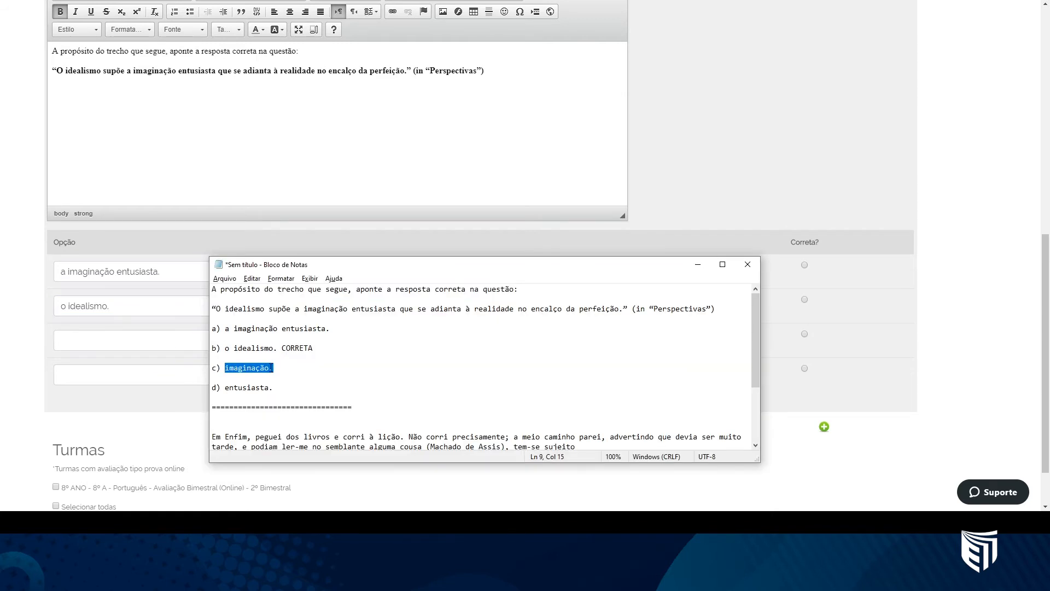
pyautogui.hotkey('ctrl', 'c')
pyautogui.click(141, 343)
pyautogui.hotkey('ctrl', 'v')
# Copy "entusiasta." from Notepad into question 1's fourth option and mark "o idealismo." as the correct answer.
pyautogui.hotkey('alt', 'Tab')
pyautogui.moveTo(226, 386); pyautogui.dragTo(273, 385)
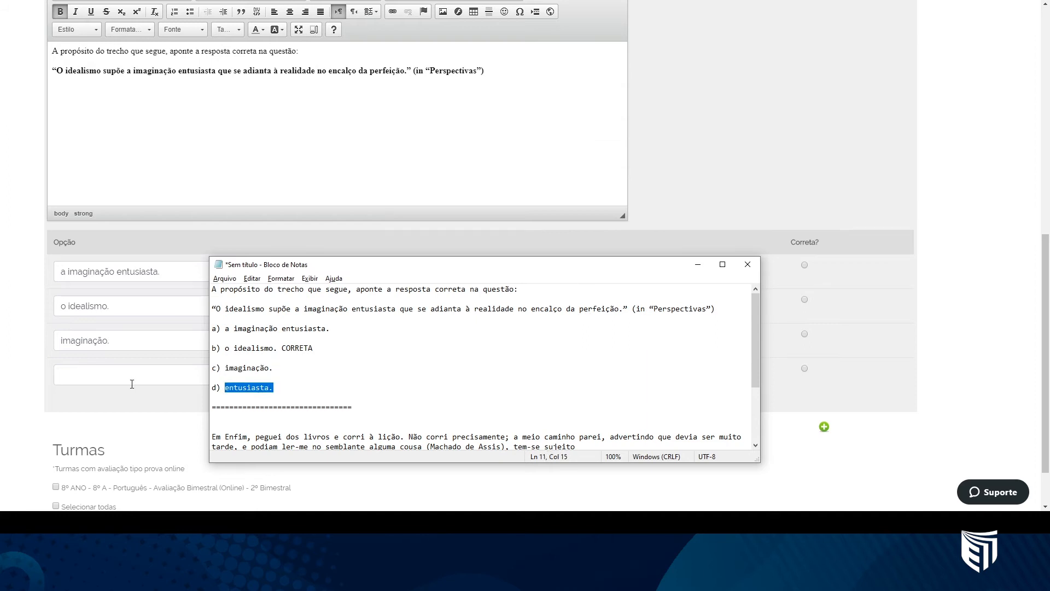
pyautogui.hotkey('ctrl', 'c')
pyautogui.click(132, 383)
pyautogui.hotkey('ctrl', 'v')
pyautogui.click(711, 449)
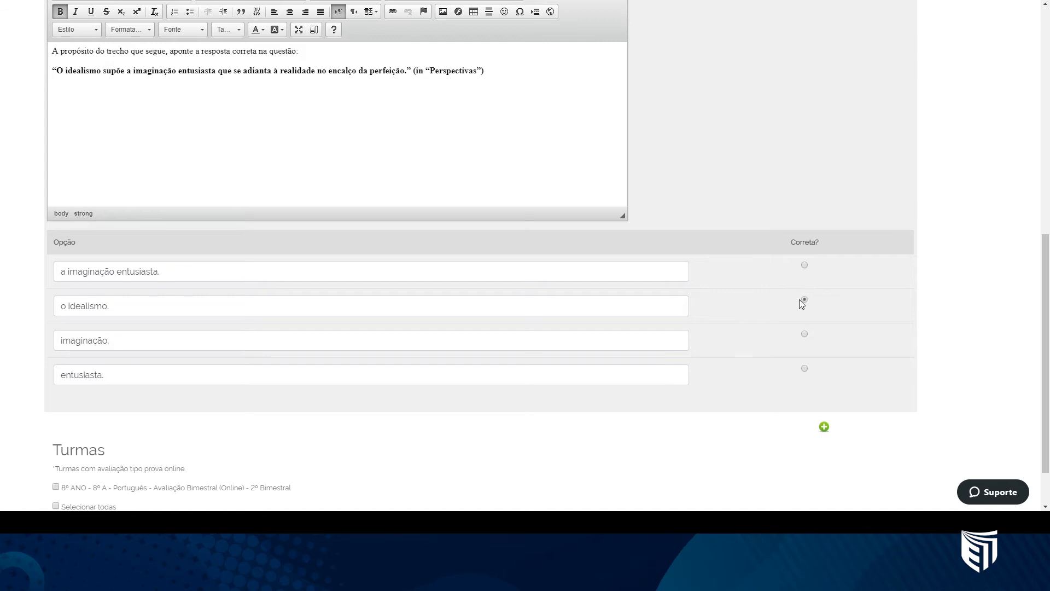
pyautogui.moveTo(125, 306); pyautogui.dragTo(54, 307)
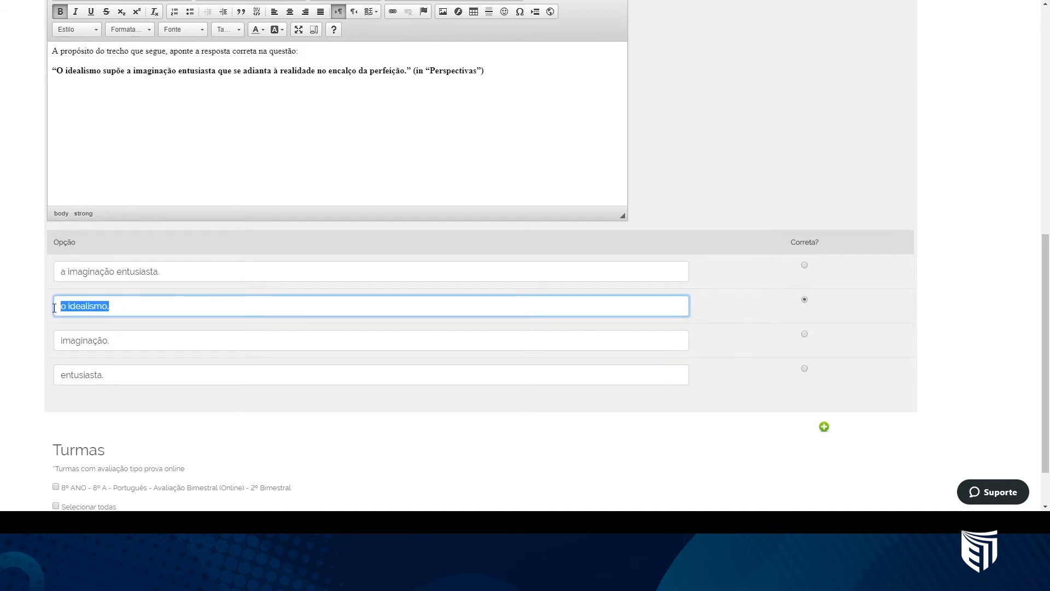
pyautogui.click(282, 388)
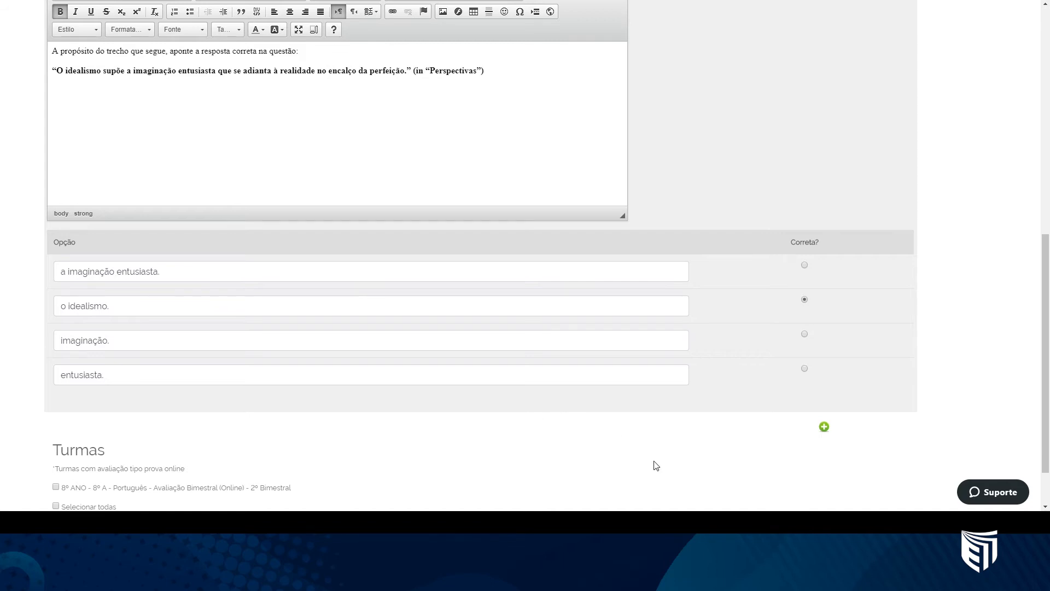
# Add a second question and copy the "Em Enfim, peguei dos livros e corri à lição" statement from Notepad into its Enunciado.
pyautogui.scroll(2, 629, 468)
pyautogui.scroll(-3, 607, 465)
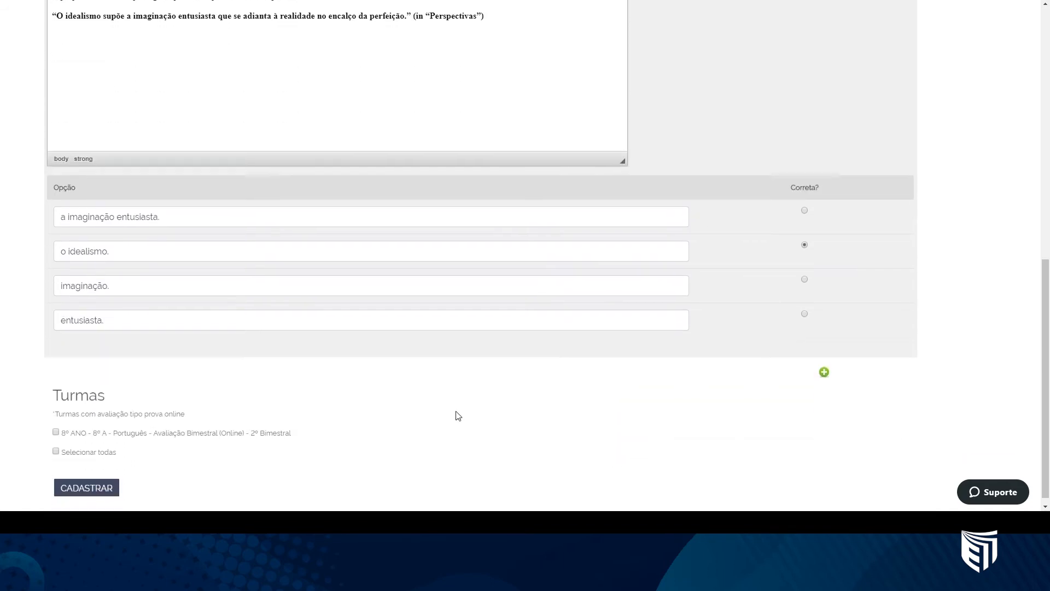
pyautogui.click(824, 374)
pyautogui.scroll(-4, 412, 340)
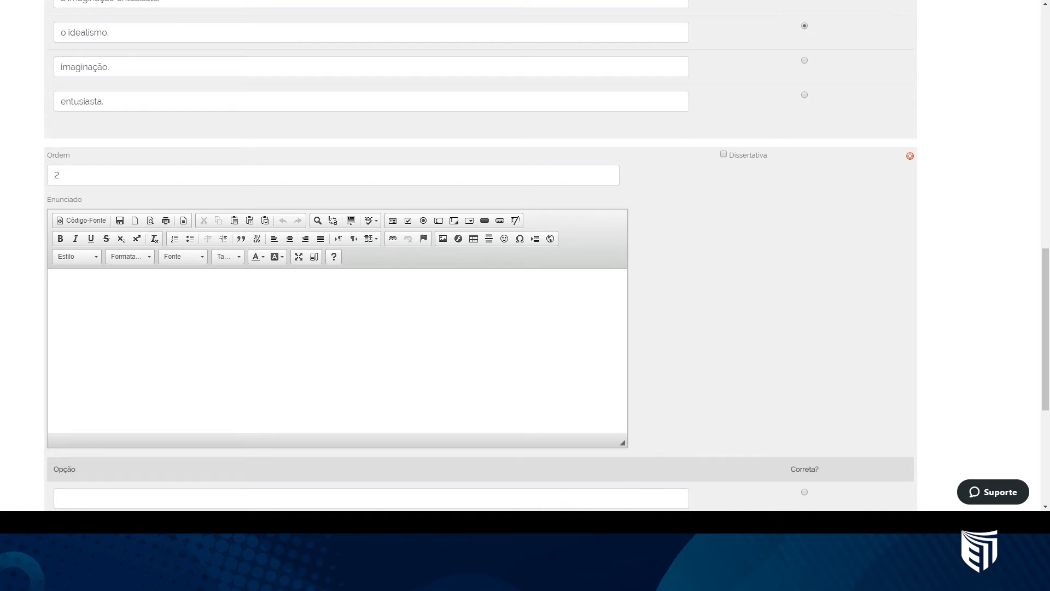
pyautogui.moveTo(175, 522)
pyautogui.hotkey('alt', 'Tab')
pyautogui.scroll(-1, 283, 406)
pyautogui.moveTo(213, 412); pyautogui.dragTo(578, 416)
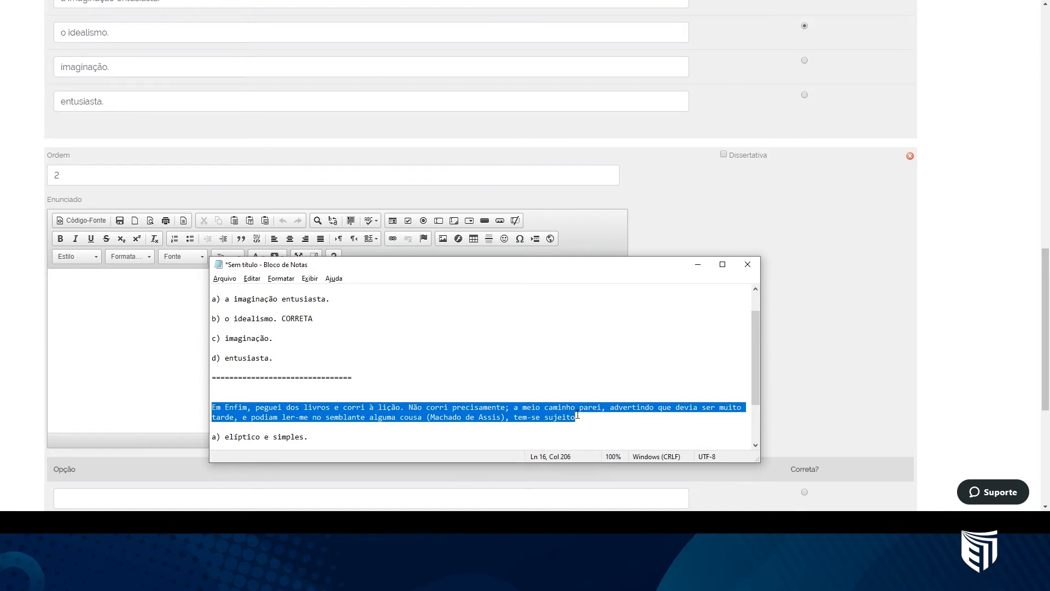
pyautogui.click(198, 301)
pyautogui.hotkey('ctrl', 'v')
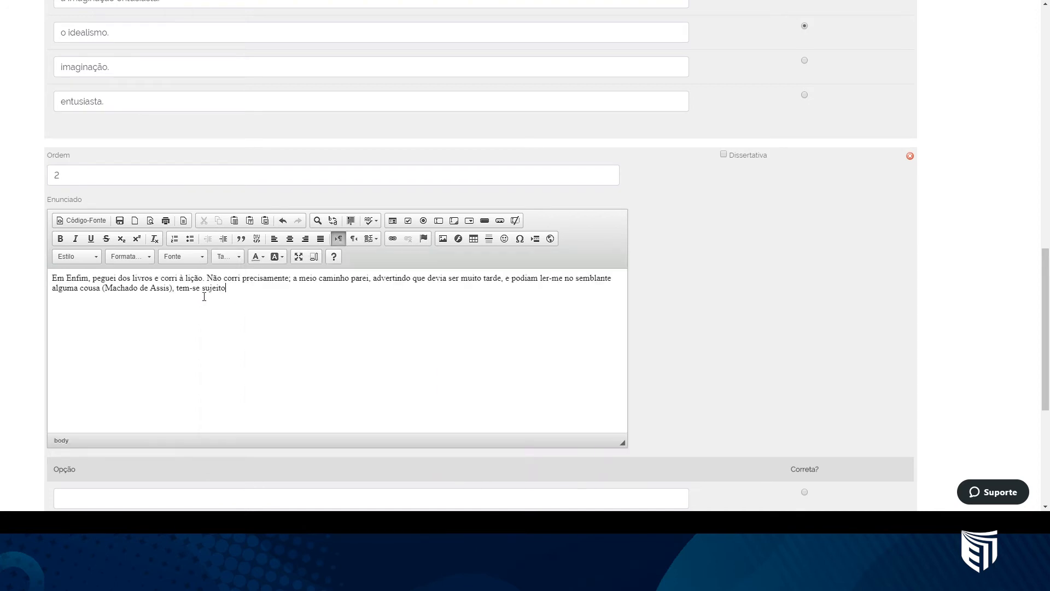
# Fill question 2's first answer option with "elíptico e simples." copied from the Notepad text.
pyautogui.scroll(-3, 647, 321)
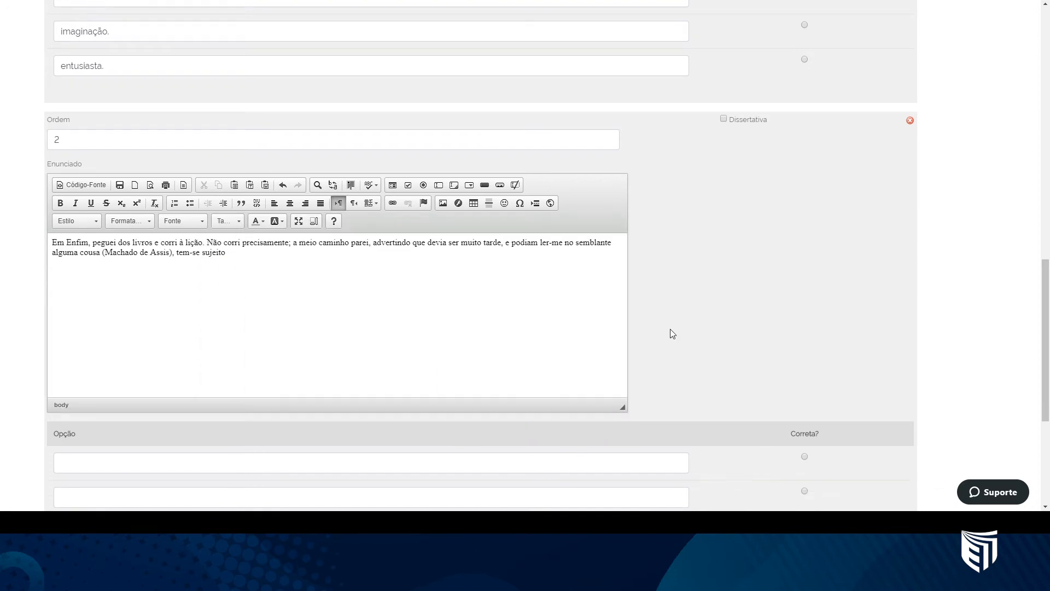
pyautogui.scroll(-2, 649, 340)
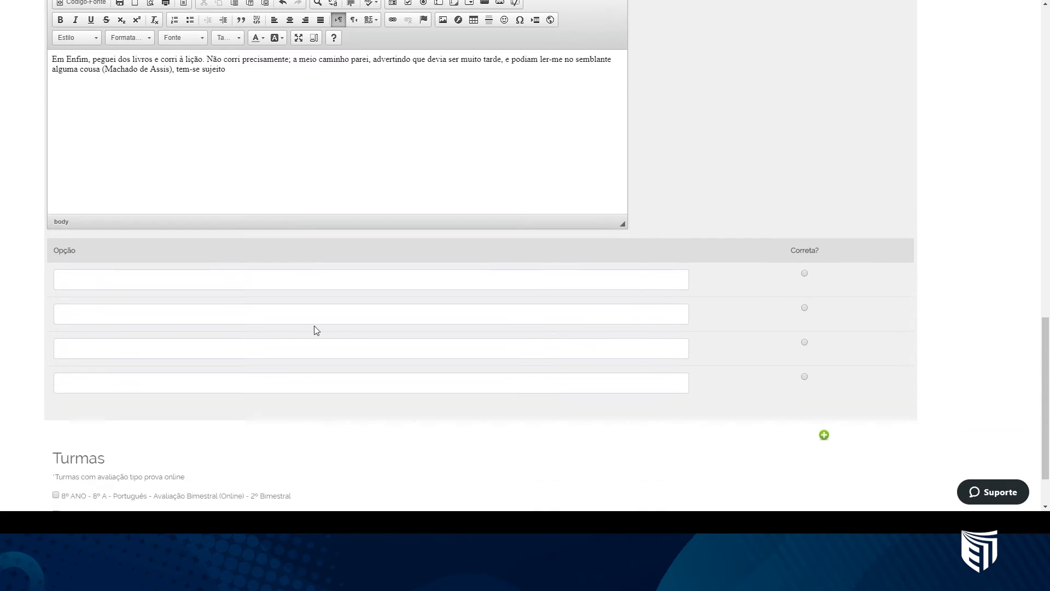
pyautogui.scroll(1, 257, 248)
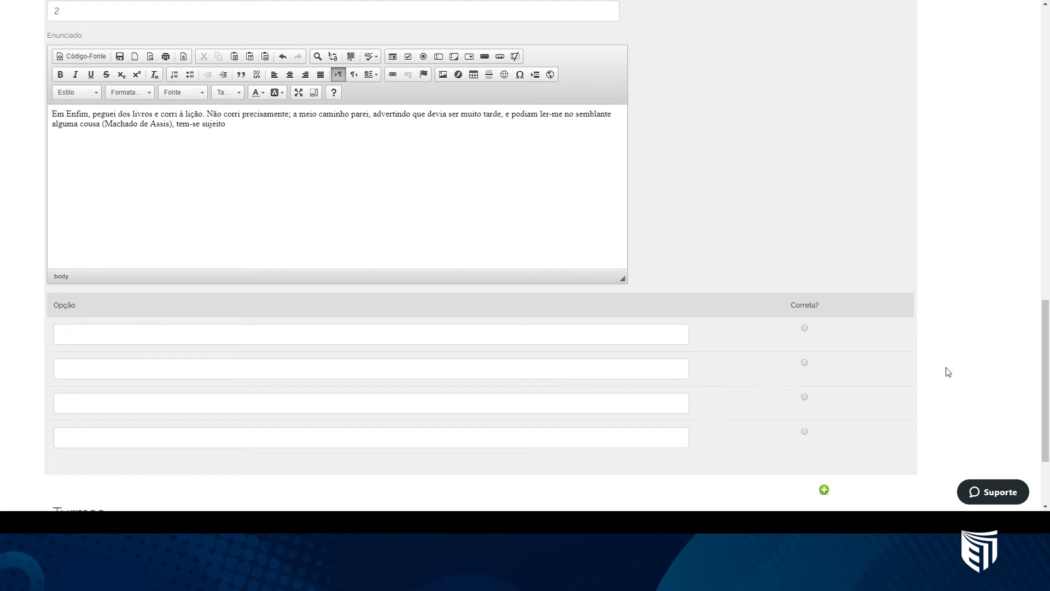
pyautogui.hotkey('alt', 'Tab')
pyautogui.scroll(-2, 350, 399)
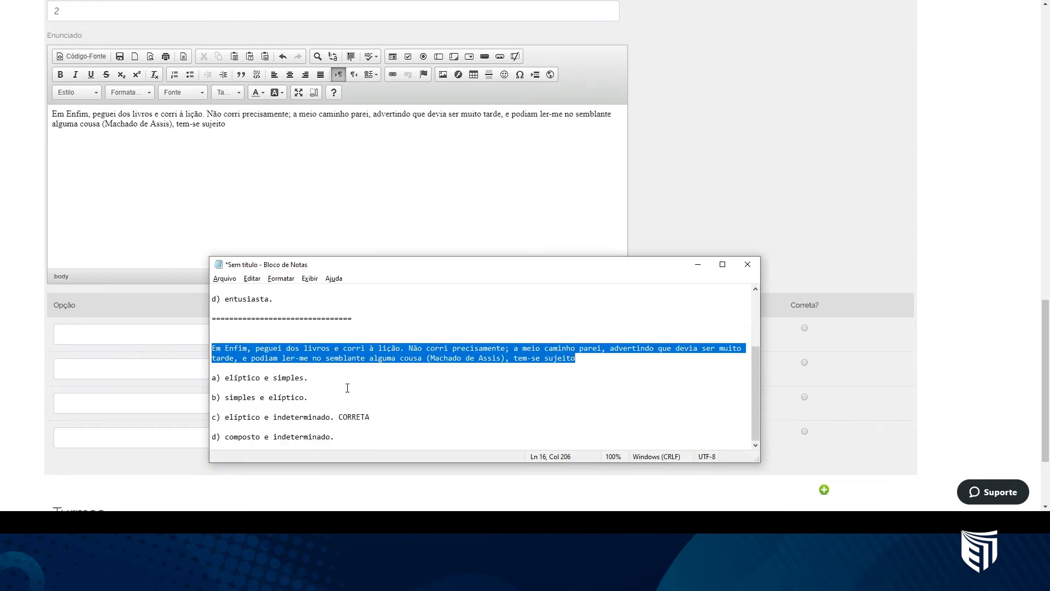
pyautogui.moveTo(309, 378); pyautogui.dragTo(224, 378)
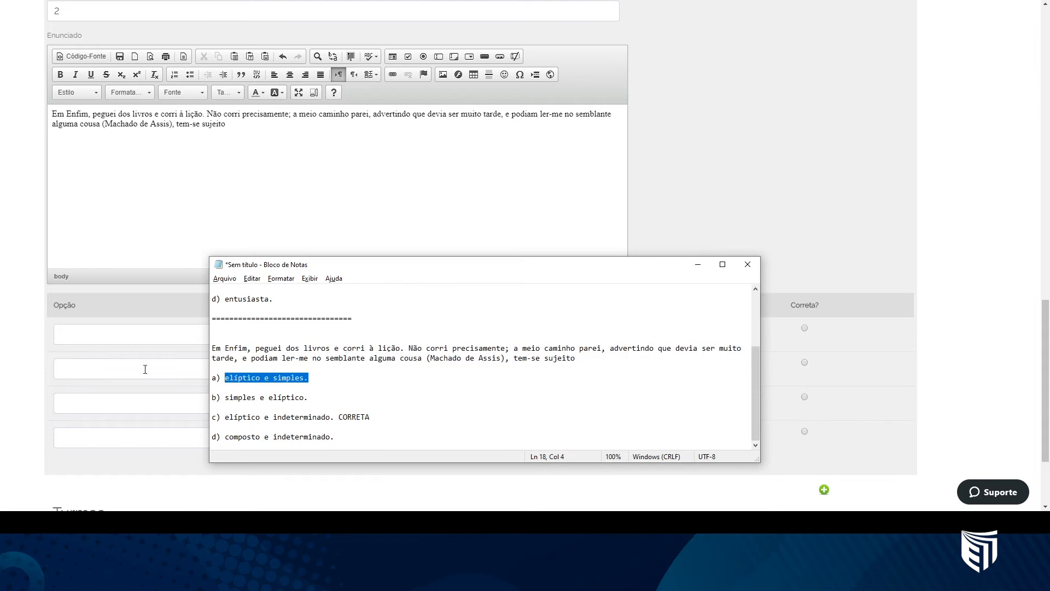
pyautogui.hotkey('ctrl', 'c')
pyautogui.click(63, 333)
pyautogui.hotkey('ctrl', 'v')
# Copy "simples e elíptico." into question 2's second answer option and "elíptico e indeterminado." into the third from the Notepad text.
pyautogui.hotkey('alt', 'Tab')
pyautogui.moveTo(309, 398); pyautogui.dragTo(226, 397)
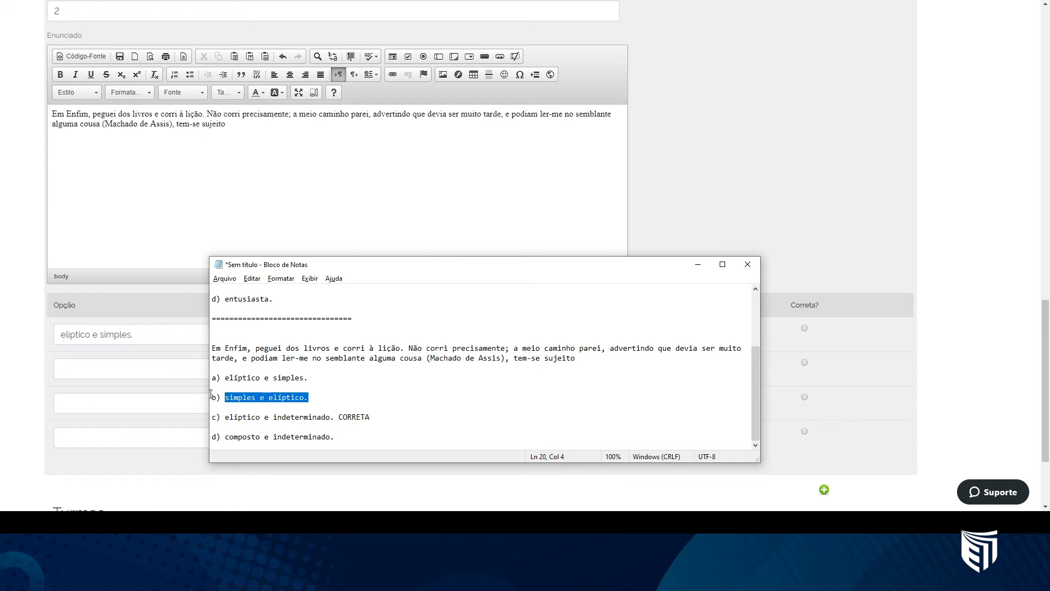
pyautogui.hotkey('ctrl', 'c')
pyautogui.click(149, 369)
pyautogui.hotkey('ctrl', 'v')
pyautogui.hotkey('alt', 'Tab')
pyautogui.moveTo(335, 417); pyautogui.dragTo(225, 418)
pyautogui.hotkey('ctrl', 'c')
pyautogui.click(151, 408)
# Copy "composto e indeterminado." from Notepad into question 2's fourth option and mark "elíptico e indeterminado." as the correct answer.
pyautogui.hotkey('alt', 'Tab')
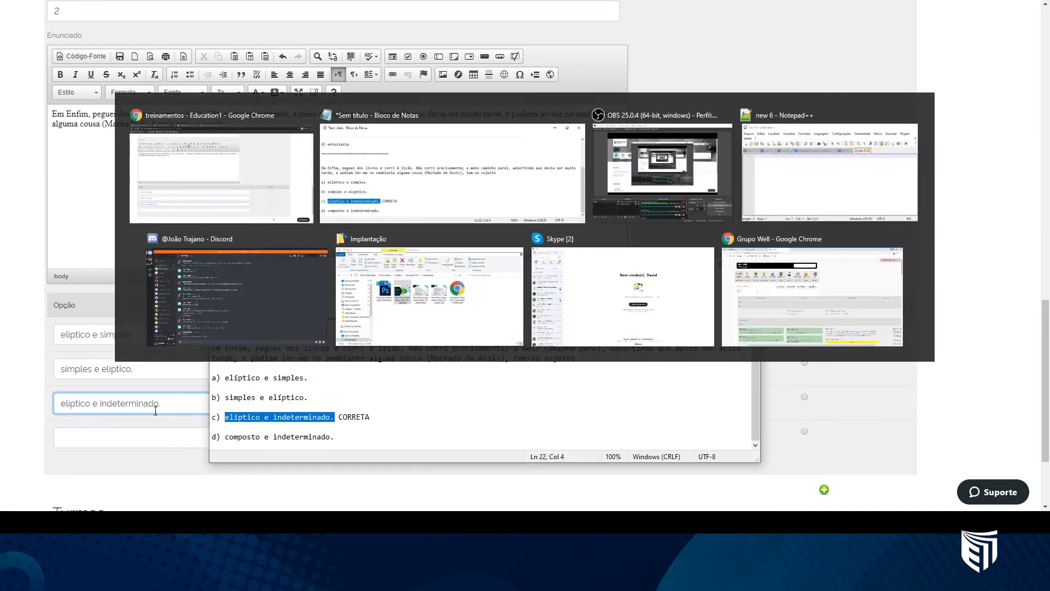
pyautogui.moveTo(335, 436); pyautogui.dragTo(225, 436)
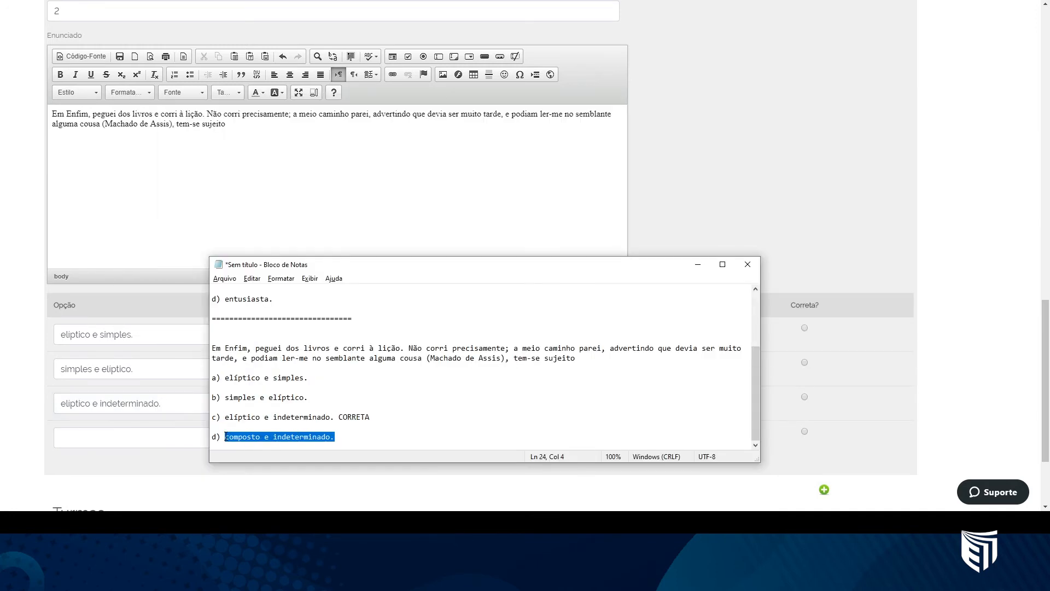
pyautogui.hotkey('ctrl', 'c')
pyautogui.click(154, 430)
pyautogui.hotkey('ctrl', 'v')
pyautogui.click(722, 490)
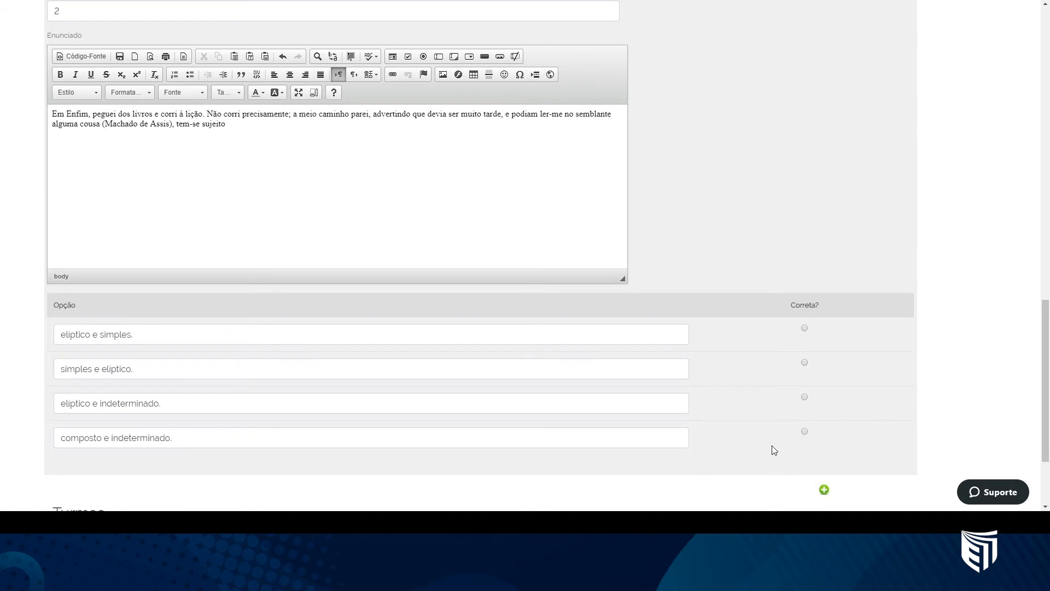
pyautogui.click(804, 397)
# Link the exam to the 8º A Português Avaliação Bimestral (Online) 2º Bimestral class evaluation and register it.
pyautogui.scroll(-2, 798, 376)
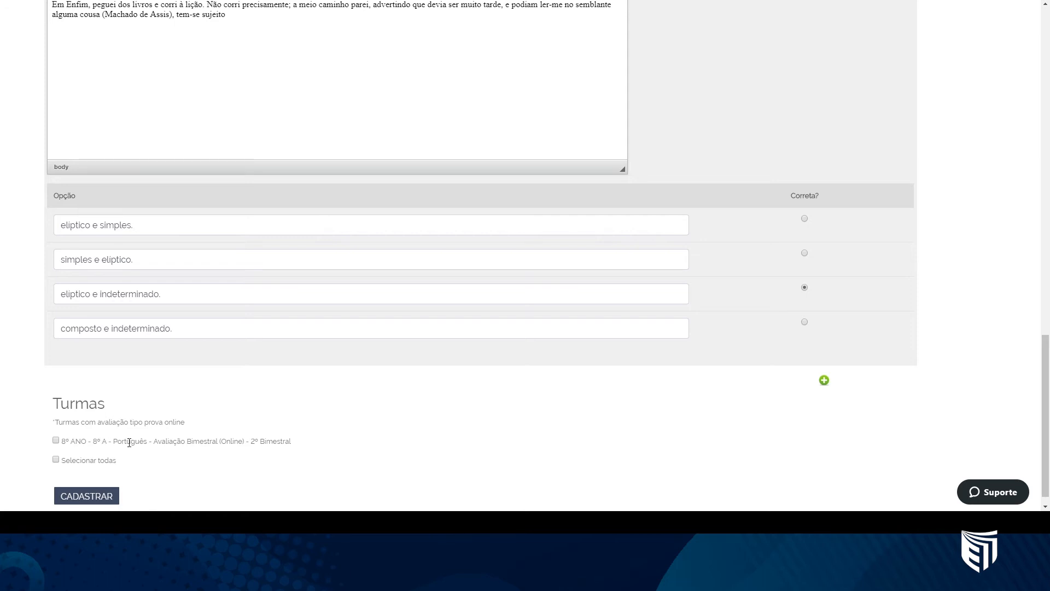
pyautogui.moveTo(148, 442); pyautogui.dragTo(293, 443)
pyautogui.click(221, 441)
pyautogui.click(55, 441)
pyautogui.click(98, 498)
pyautogui.click(97, 498)
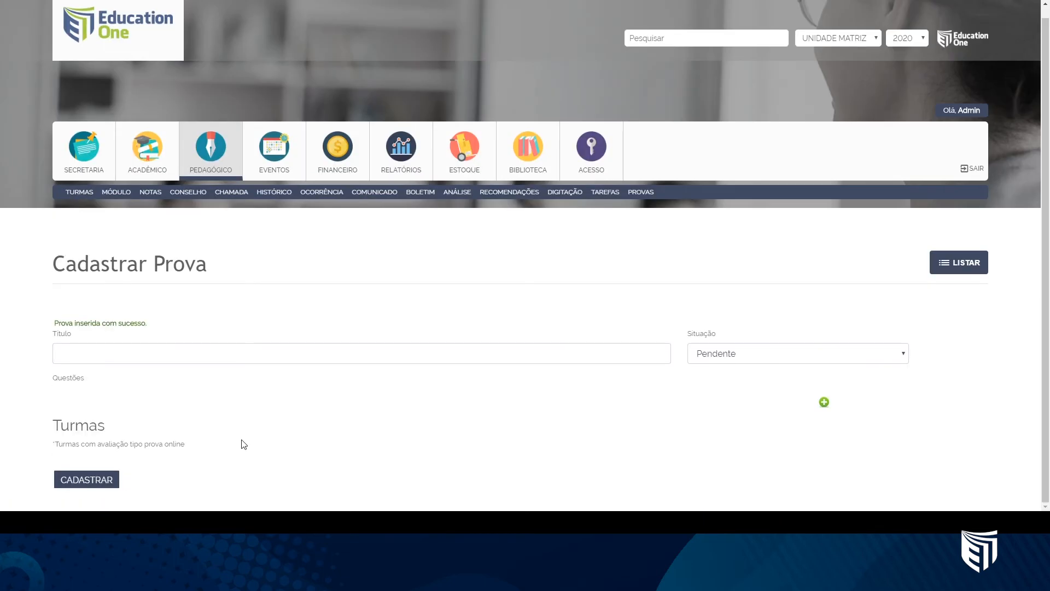
# Check the registration message, list the registered exams and compare the new exam's Situação with the colour legend.
pyautogui.moveTo(54, 319); pyautogui.dragTo(148, 324)
pyautogui.click(164, 329)
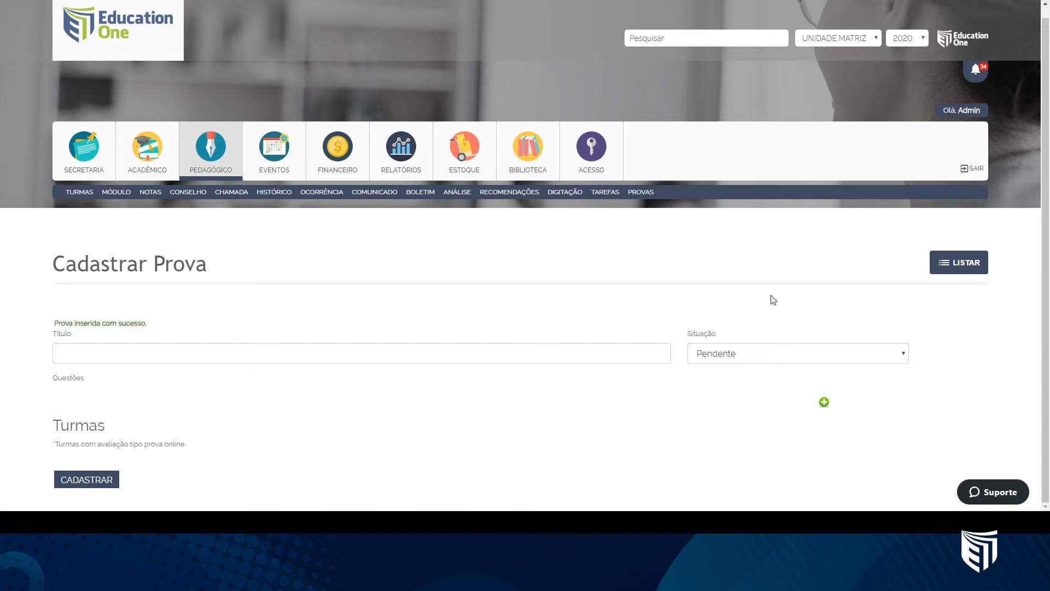
pyautogui.click(971, 272)
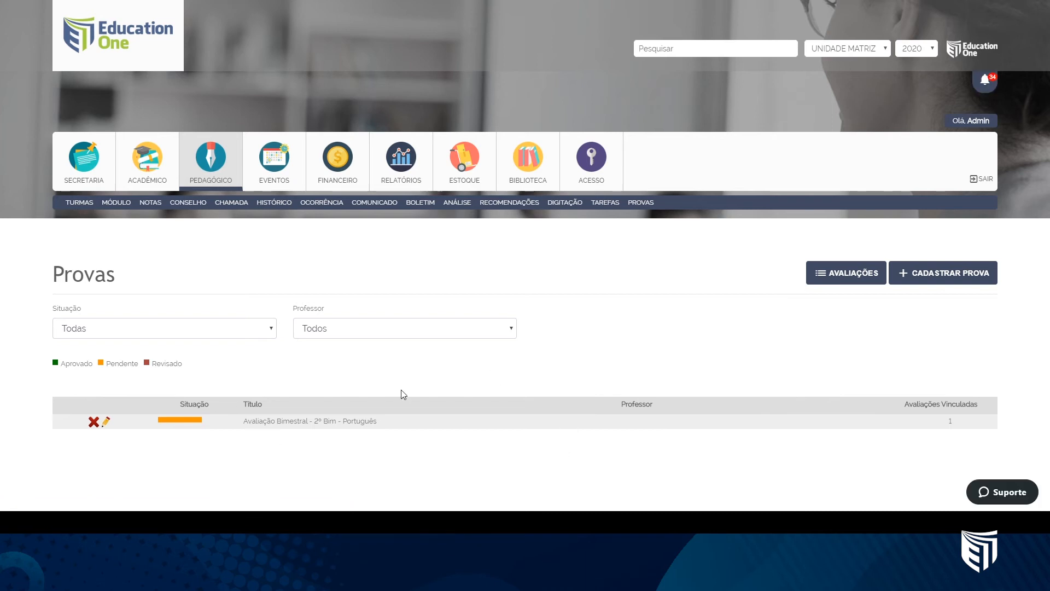
pyautogui.moveTo(206, 405); pyautogui.dragTo(181, 404)
pyautogui.moveTo(132, 365); pyautogui.dragTo(115, 364)
pyautogui.click(180, 389)
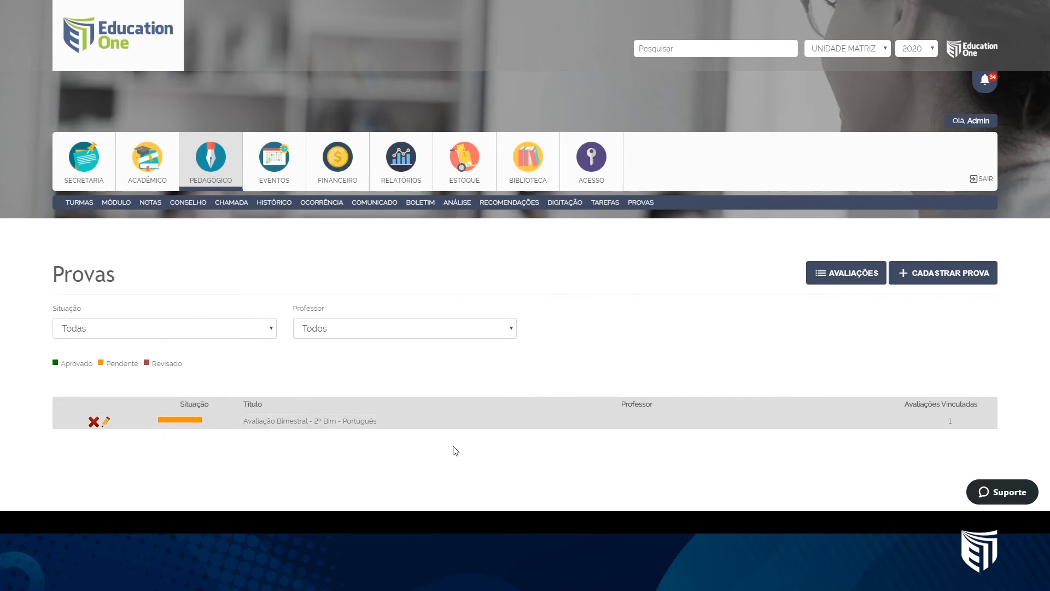
# Edit the Avaliação Bimestral - 2º Bim - Português exam, set its Situação to Aprovada and save it.
pyautogui.click(107, 426)
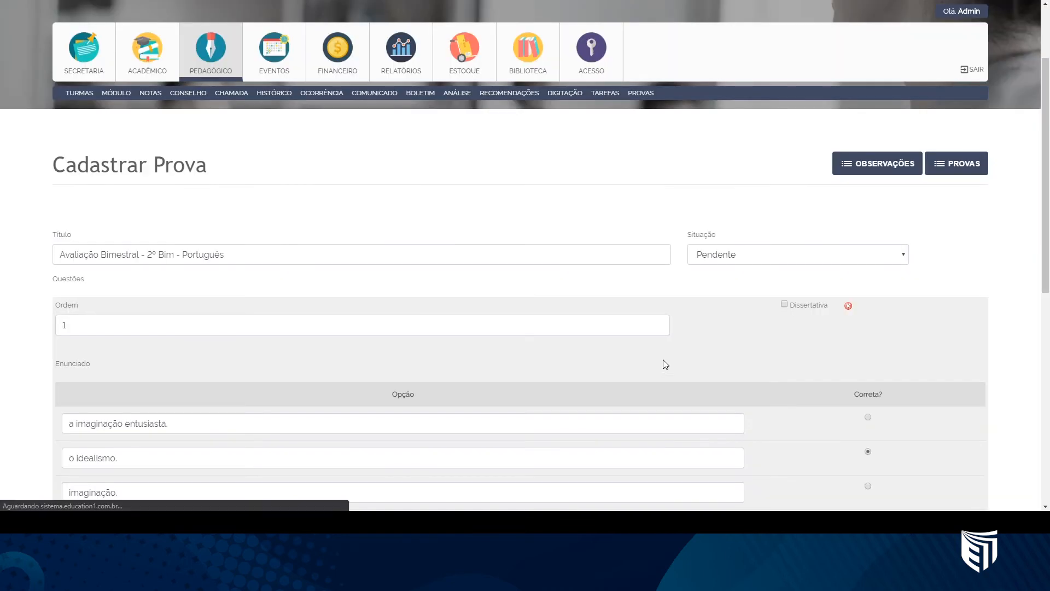
pyautogui.click(740, 262)
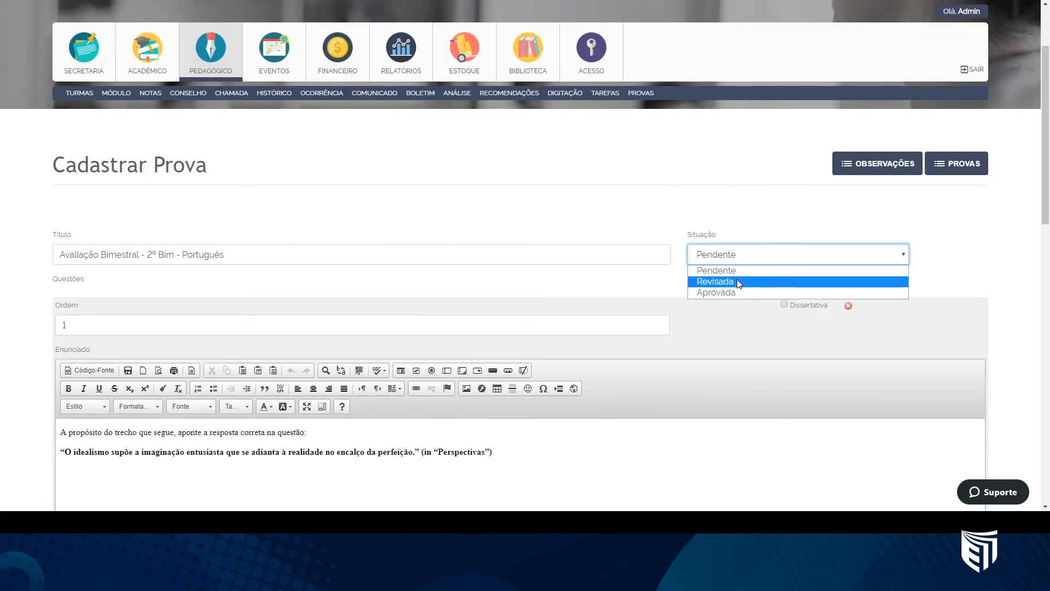
pyautogui.click(736, 291)
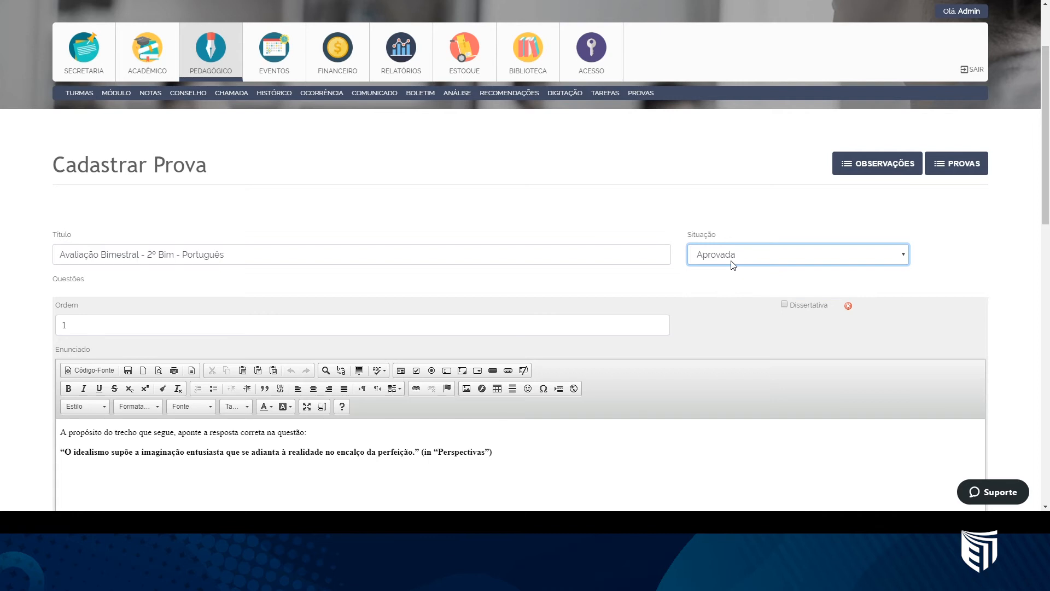
pyautogui.scroll(-4, 719, 264)
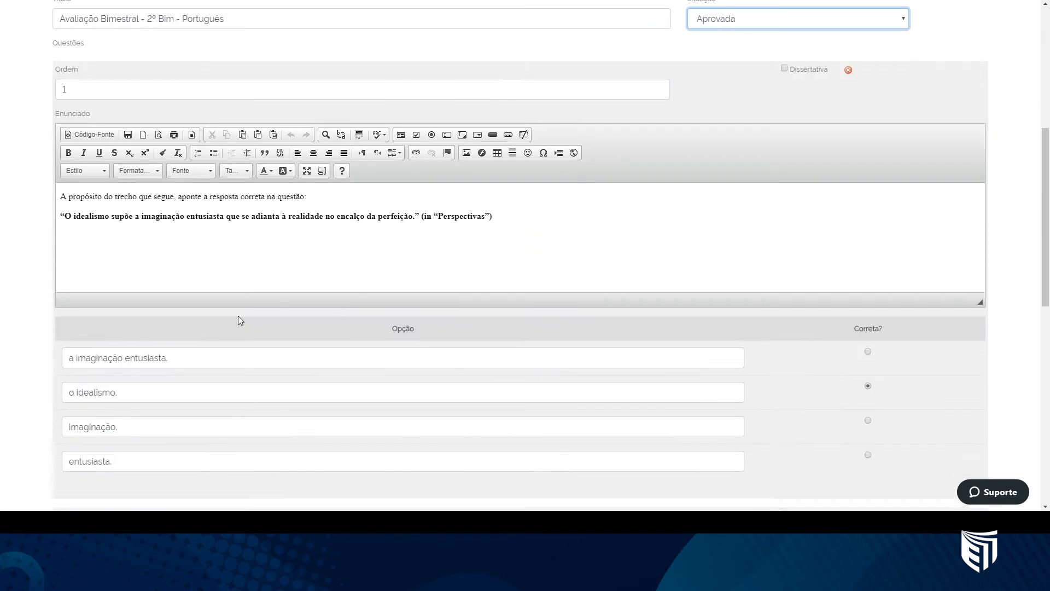
pyautogui.scroll(-10, 209, 340)
pyautogui.scroll(5, 164, 440)
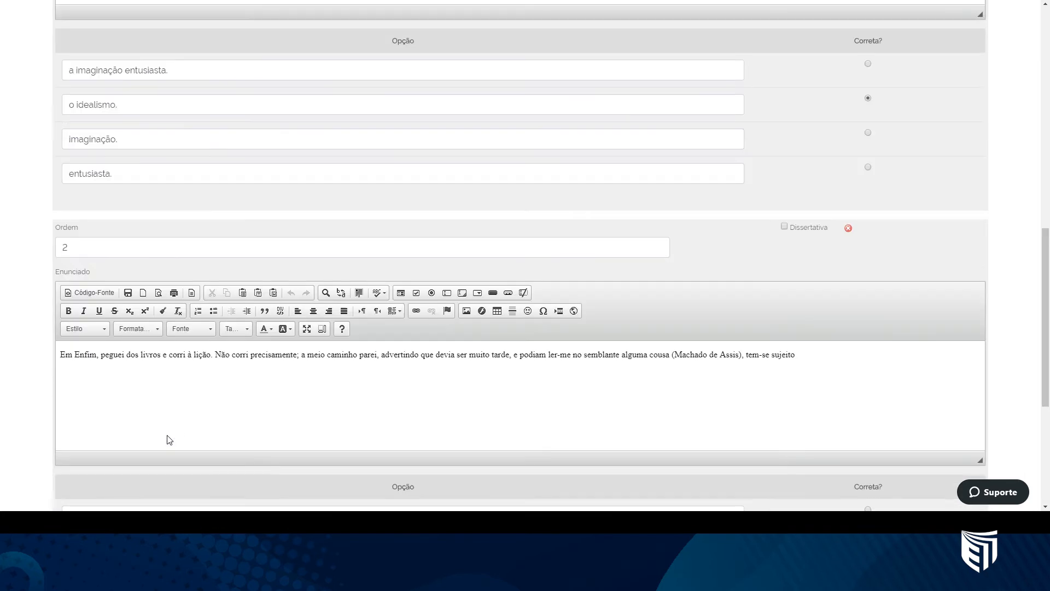
pyautogui.scroll(10, 167, 439)
pyautogui.scroll(-3, 150, 429)
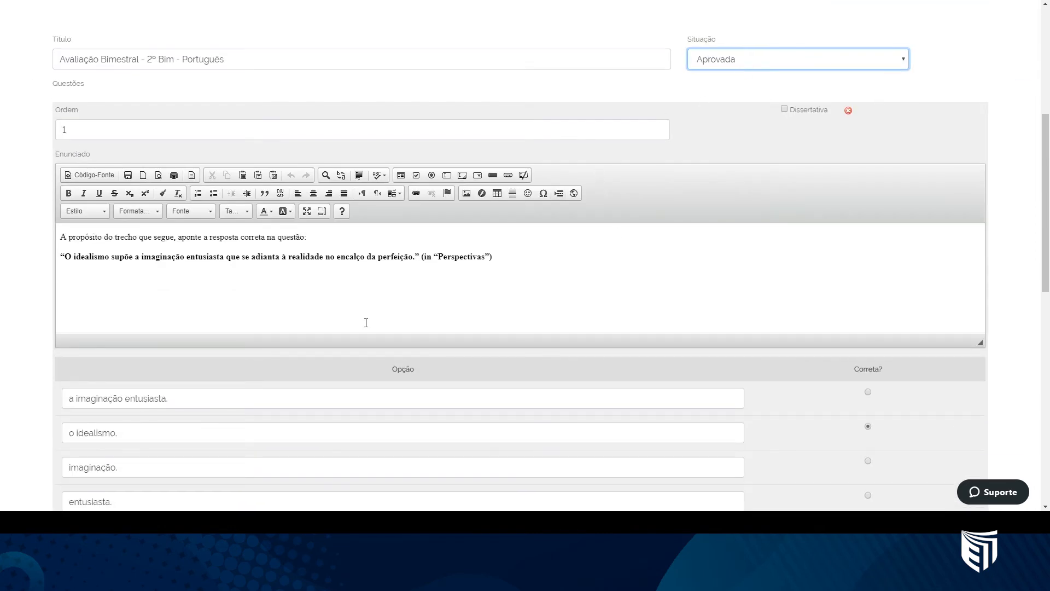
pyautogui.scroll(-11, 345, 343)
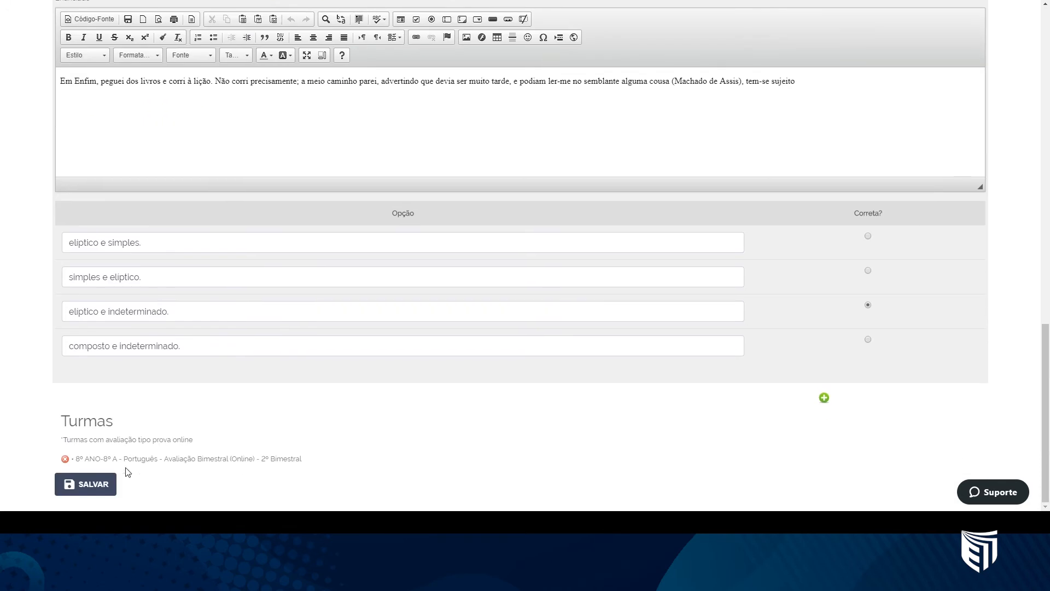
pyautogui.click(89, 486)
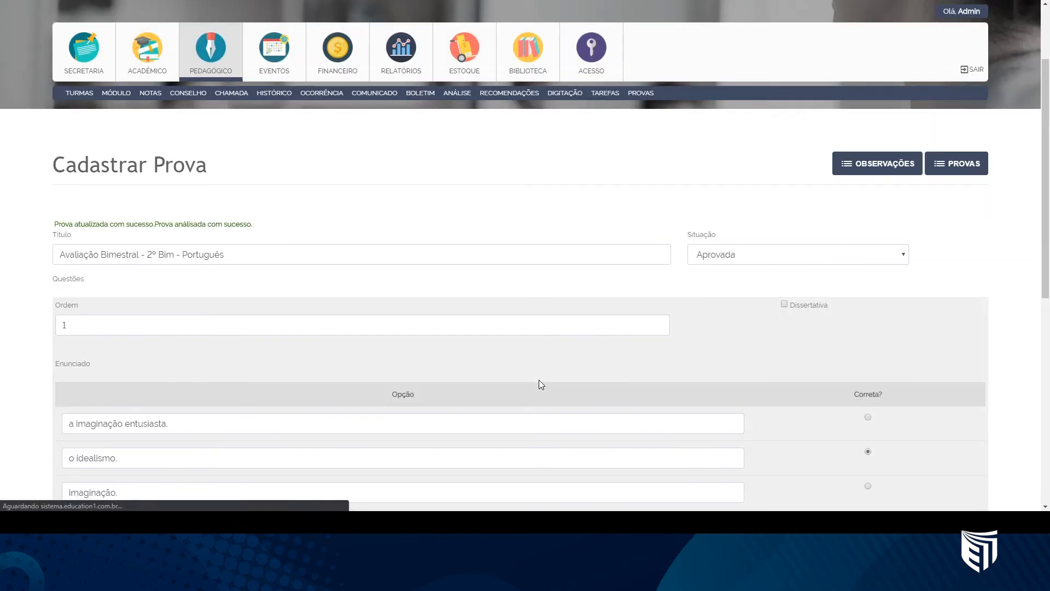
# Go to the Avaliações list and filter it by Ensino Fundamental II, 8º ANO and class 8º A.
pyautogui.click(963, 162)
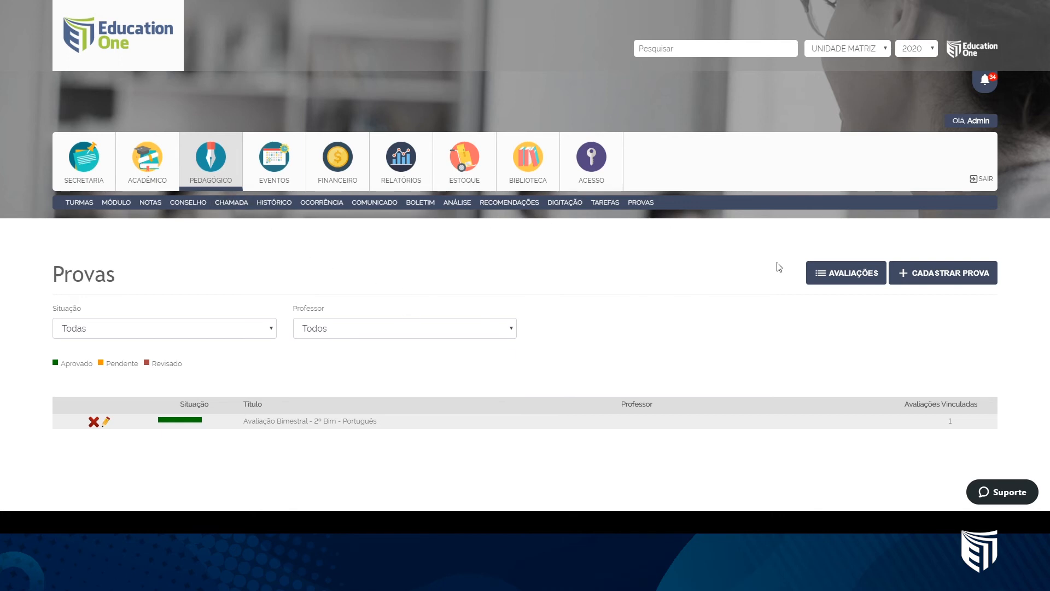
pyautogui.click(843, 278)
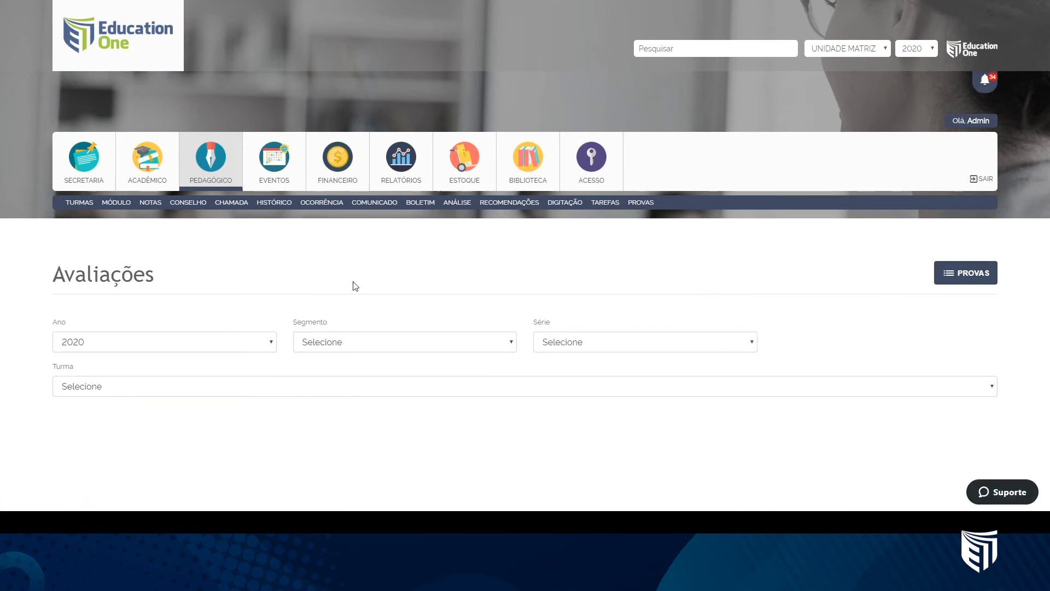
pyautogui.click(382, 336)
pyautogui.click(380, 365)
pyautogui.click(621, 344)
pyautogui.click(606, 370)
pyautogui.click(598, 386)
pyautogui.click(550, 415)
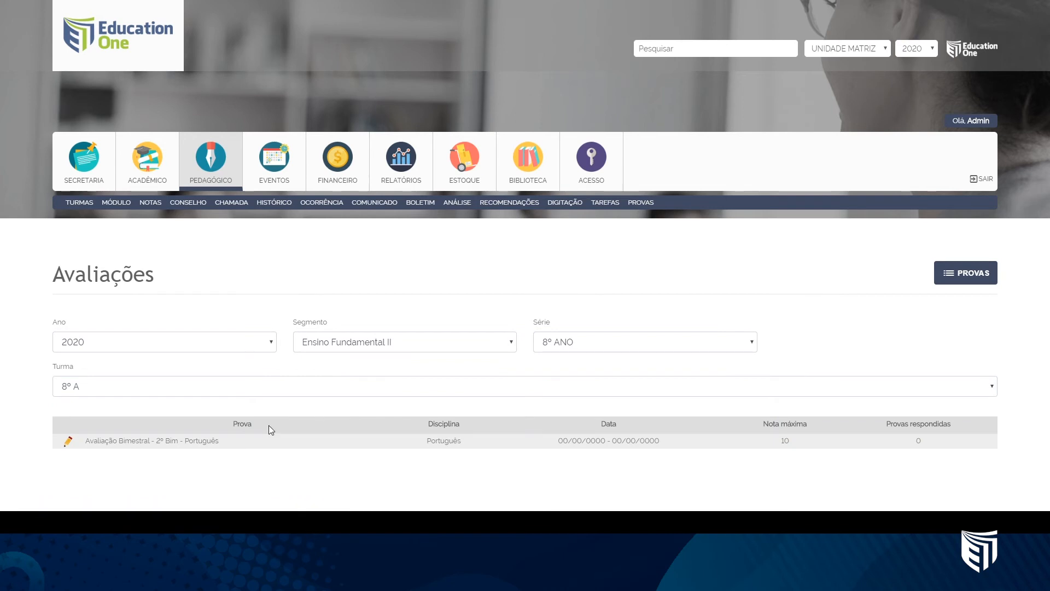
pyautogui.moveTo(84, 441); pyautogui.dragTo(212, 440)
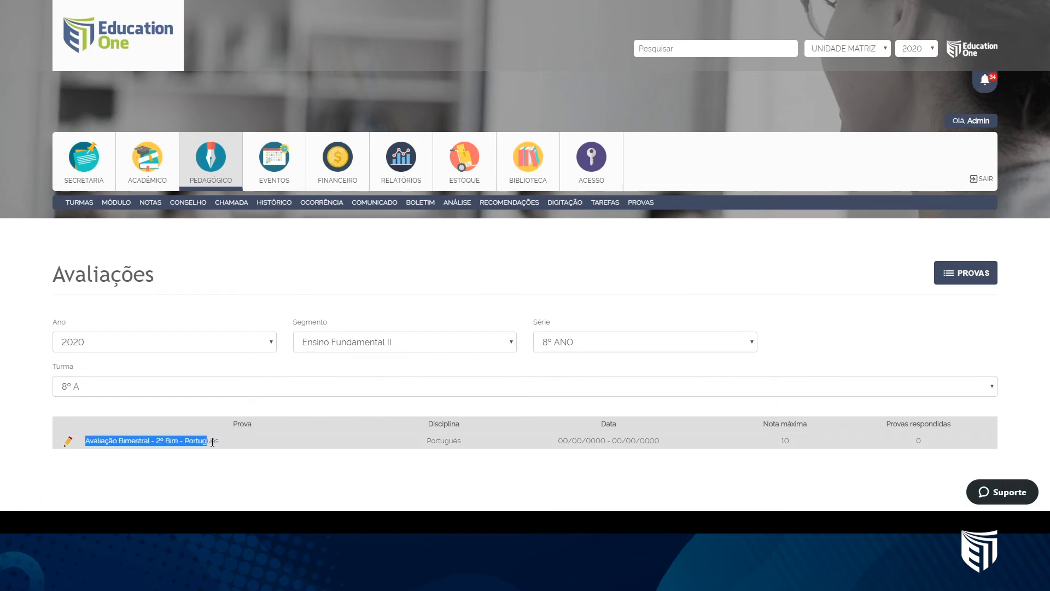
pyautogui.click(523, 459)
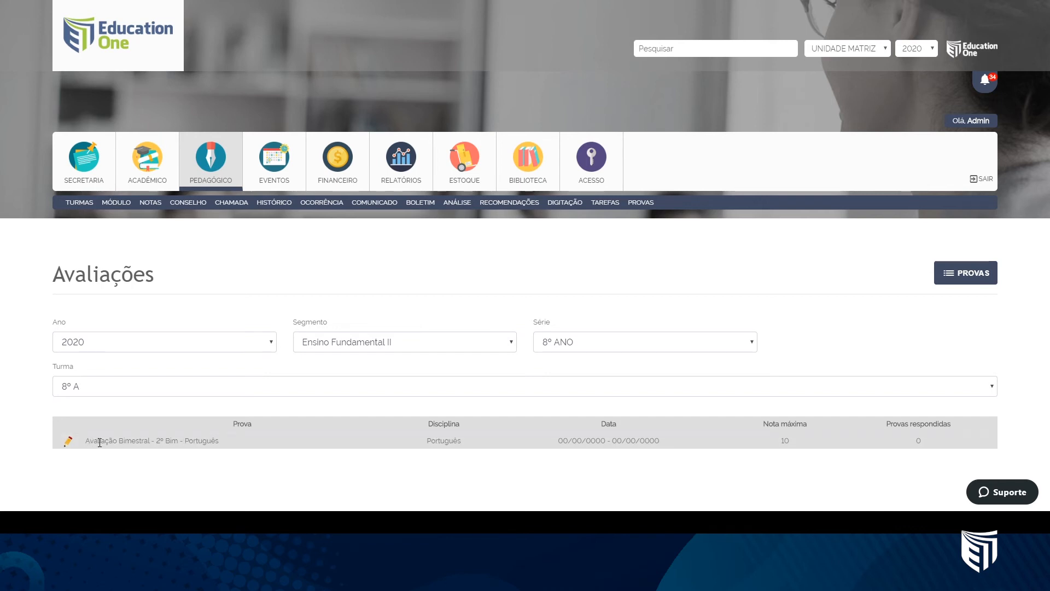
# Open the Português exam for release and set its Data Inicial to 10/06/2020 and Data Final to 11/06/2020.
pyautogui.click(68, 444)
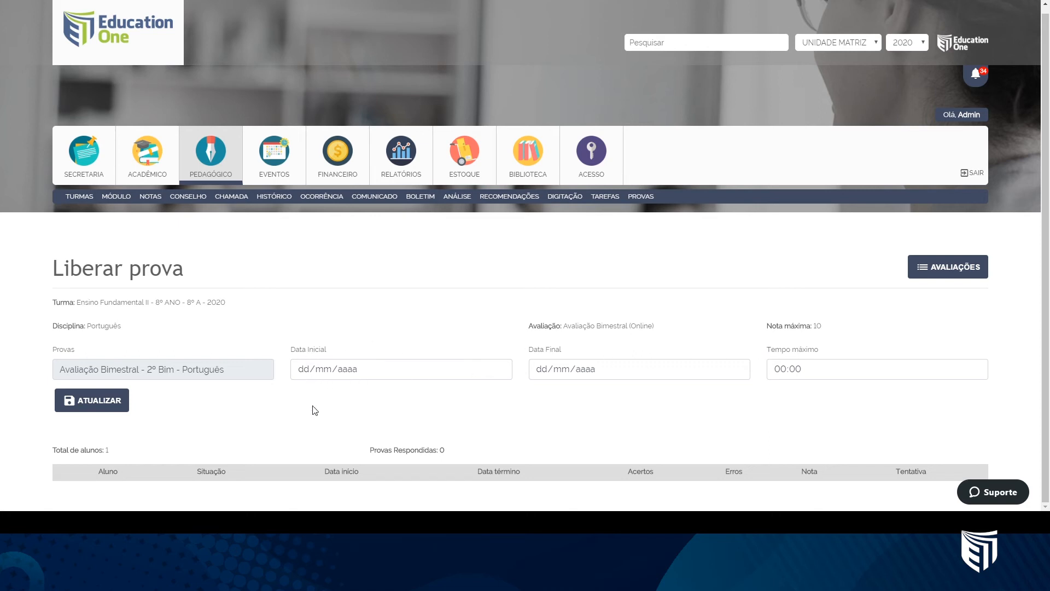
pyautogui.click(304, 370)
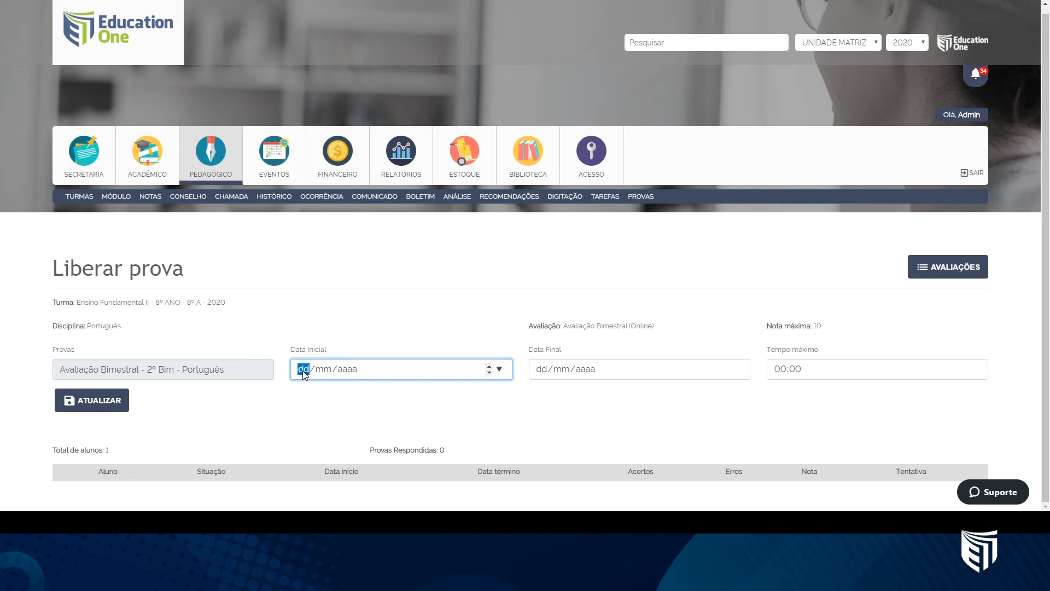
pyautogui.write('10/06/2020')
pyautogui.click(545, 374)
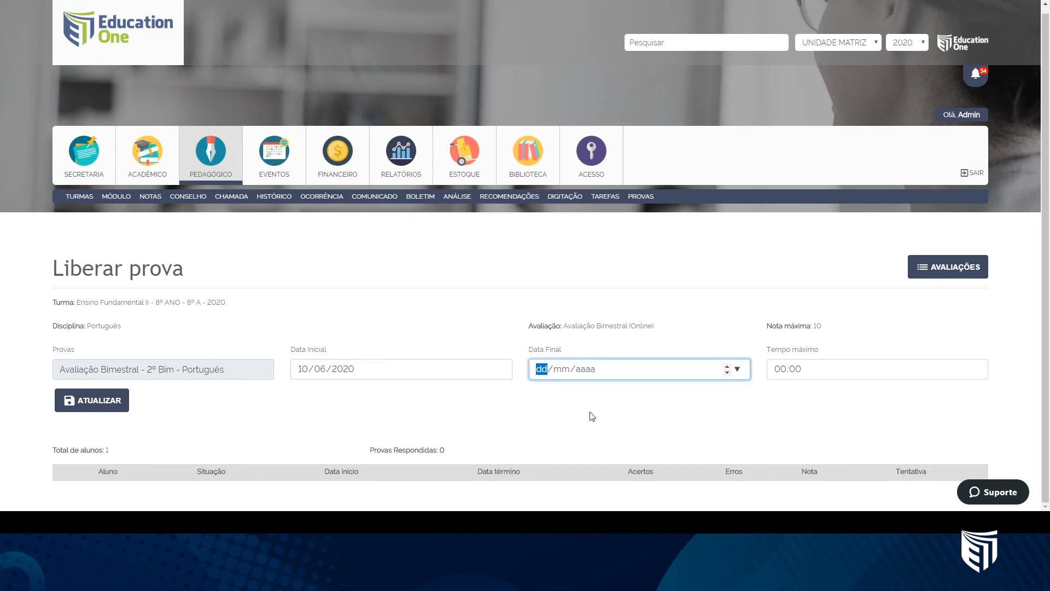
pyautogui.write('11/06/2020')
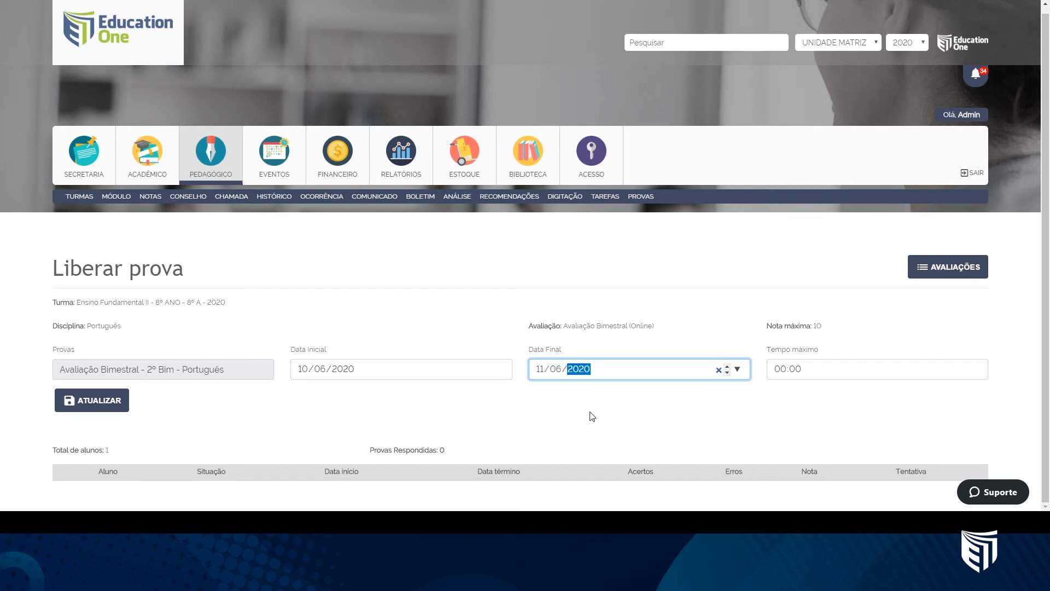
pyautogui.click(591, 416)
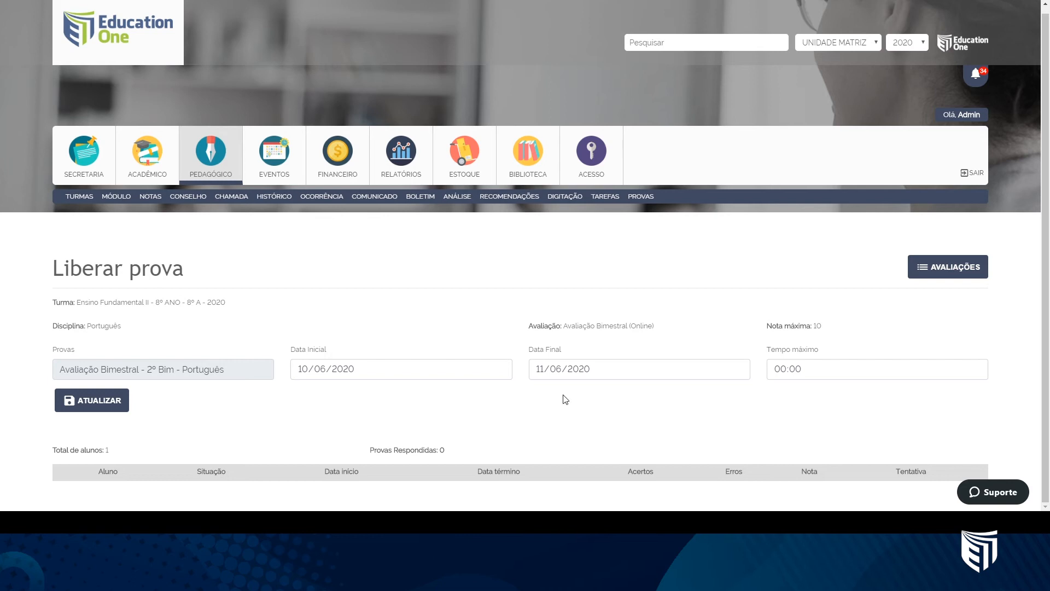
# Try 10/06/2020 as the Data Final and restore it to 11/06/2020.
pyautogui.click(543, 372)
pyautogui.write('10')
pyautogui.click(532, 391)
pyautogui.click(543, 372)
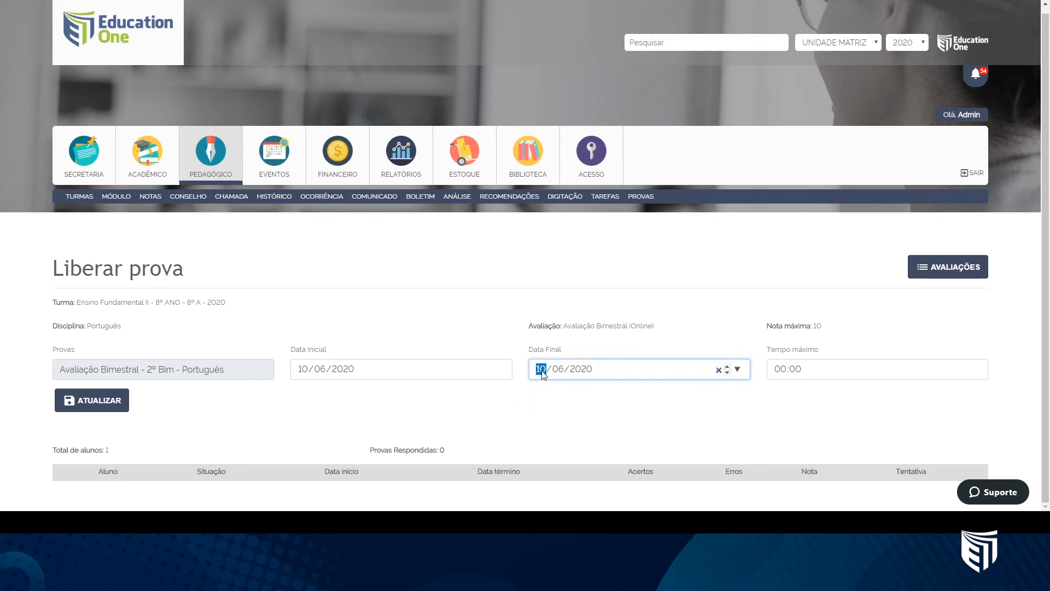
pyautogui.write('11')
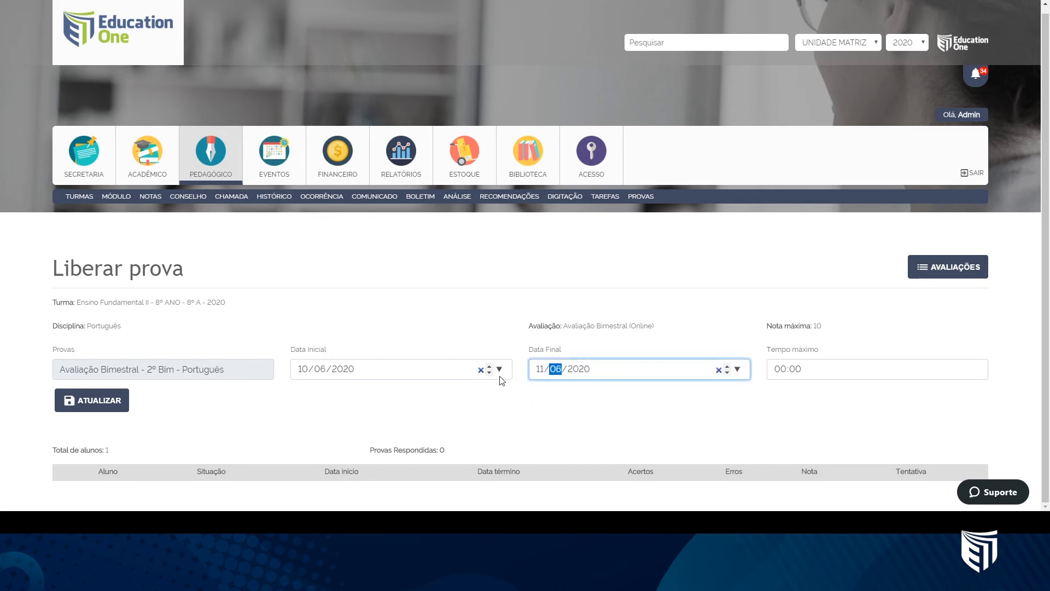
# Set the exam's Tempo máximo to 01:00 and update the release.
pyautogui.click(778, 376)
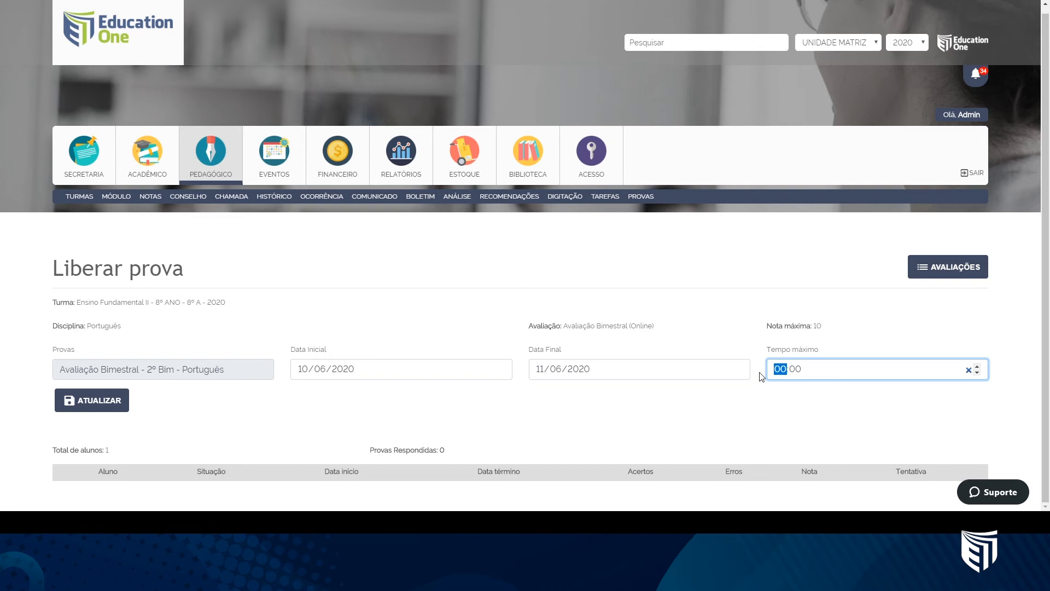
pyautogui.write('01')
pyautogui.click(735, 395)
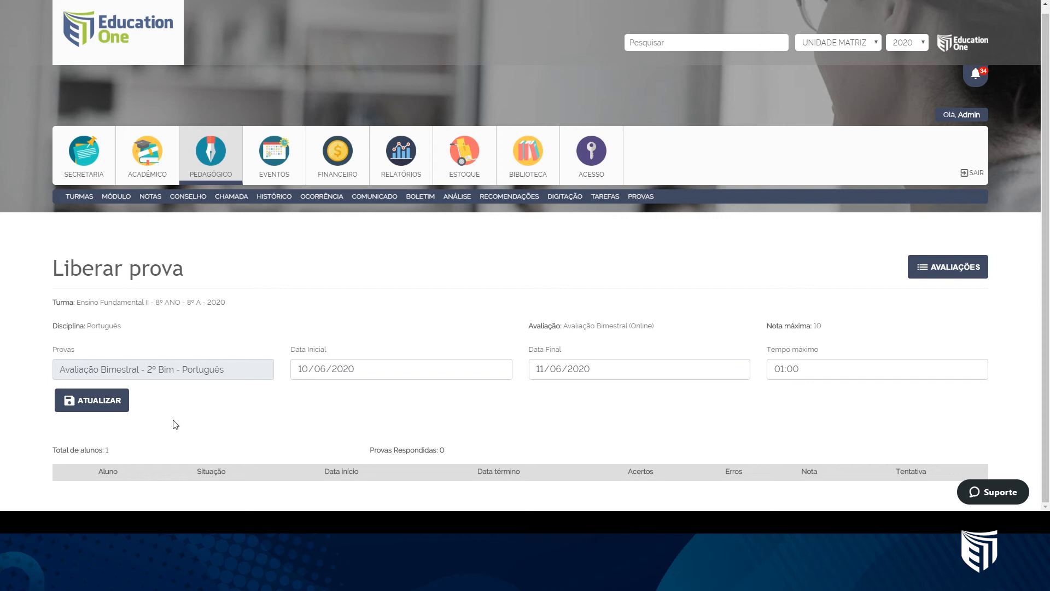
pyautogui.click(124, 409)
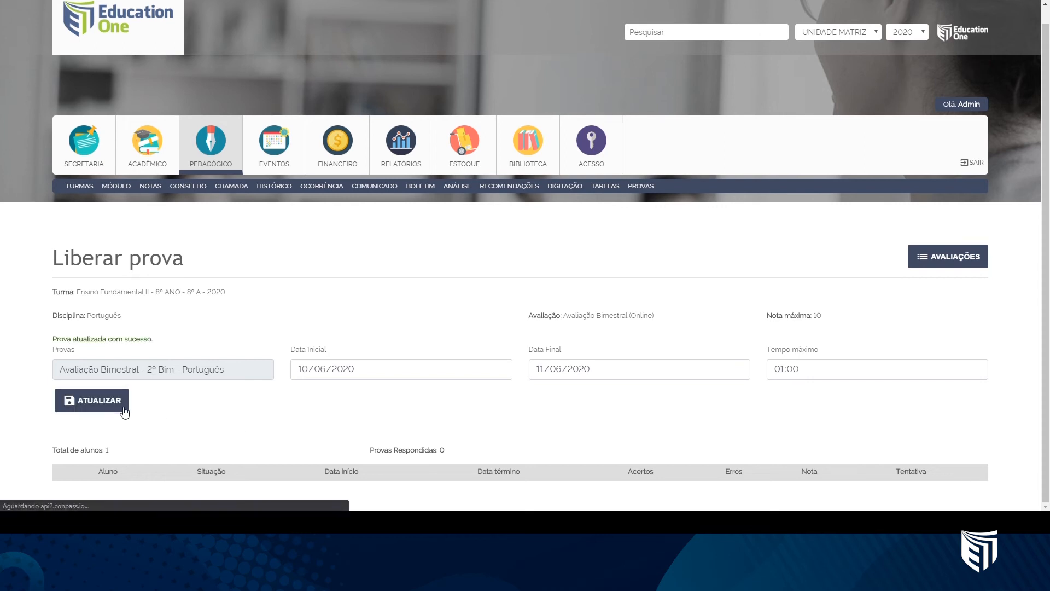
pyautogui.moveTo(154, 340); pyautogui.dragTo(56, 340)
pyautogui.click(117, 373)
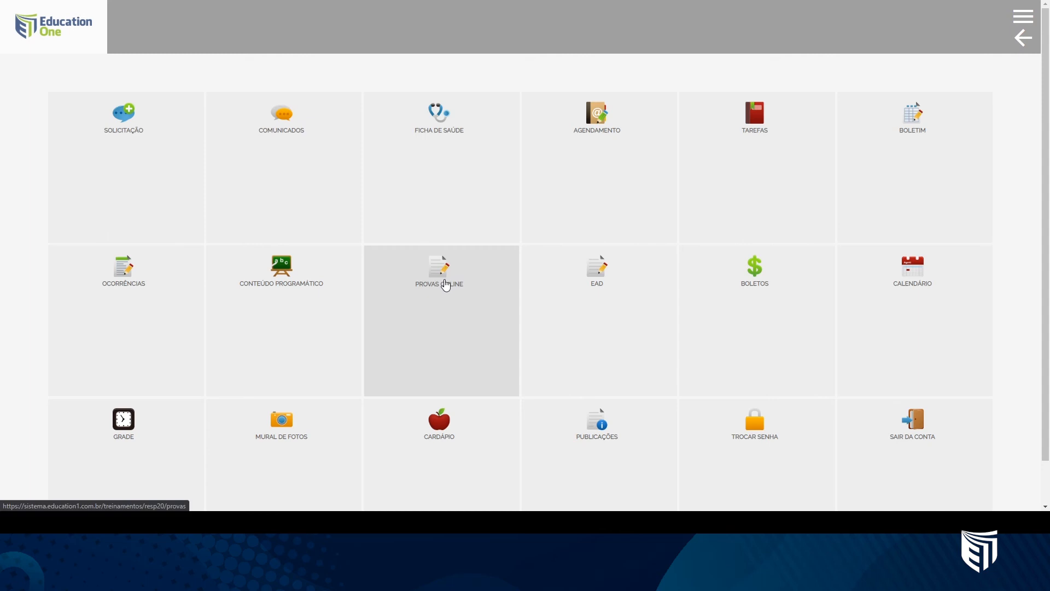
# In the student portal, open the Português online exam, review its instructions and proceed to the first question.
pyautogui.click(446, 284)
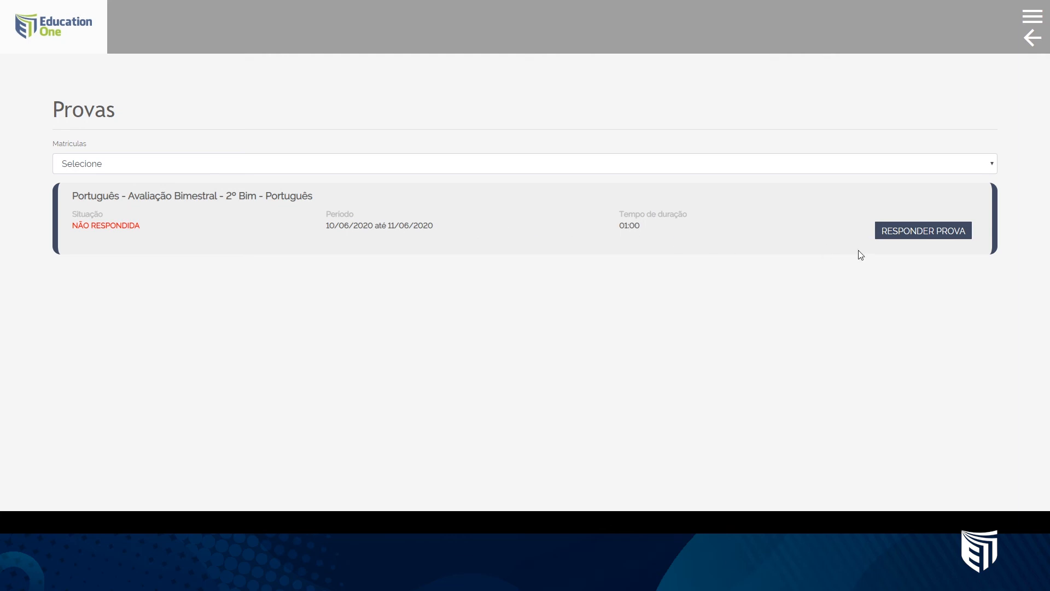
pyautogui.click(931, 240)
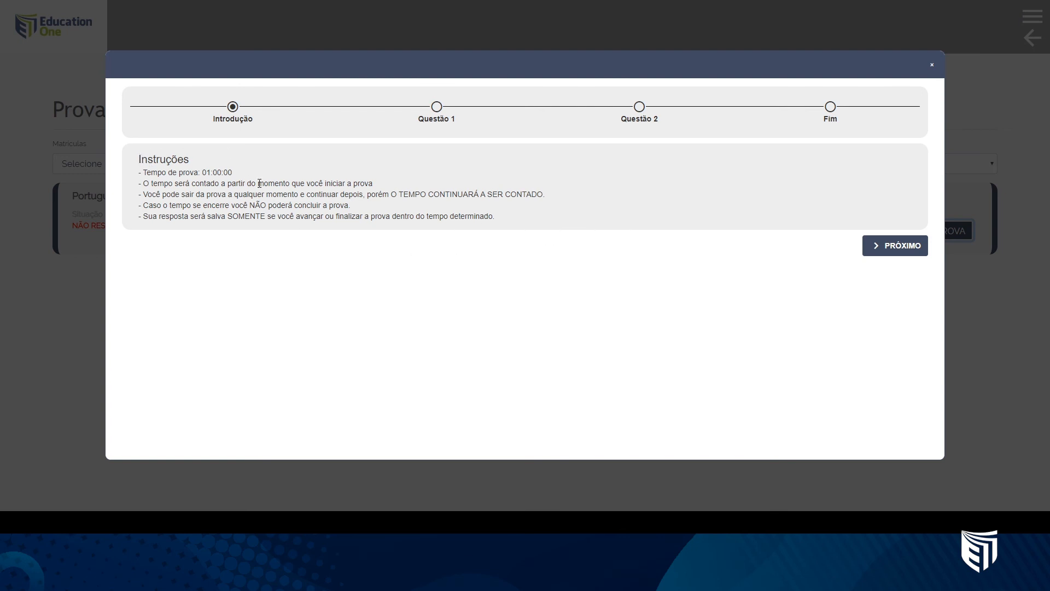
pyautogui.moveTo(232, 174); pyautogui.dragTo(148, 174)
pyautogui.click(222, 214)
pyautogui.moveTo(145, 183); pyautogui.dragTo(215, 183)
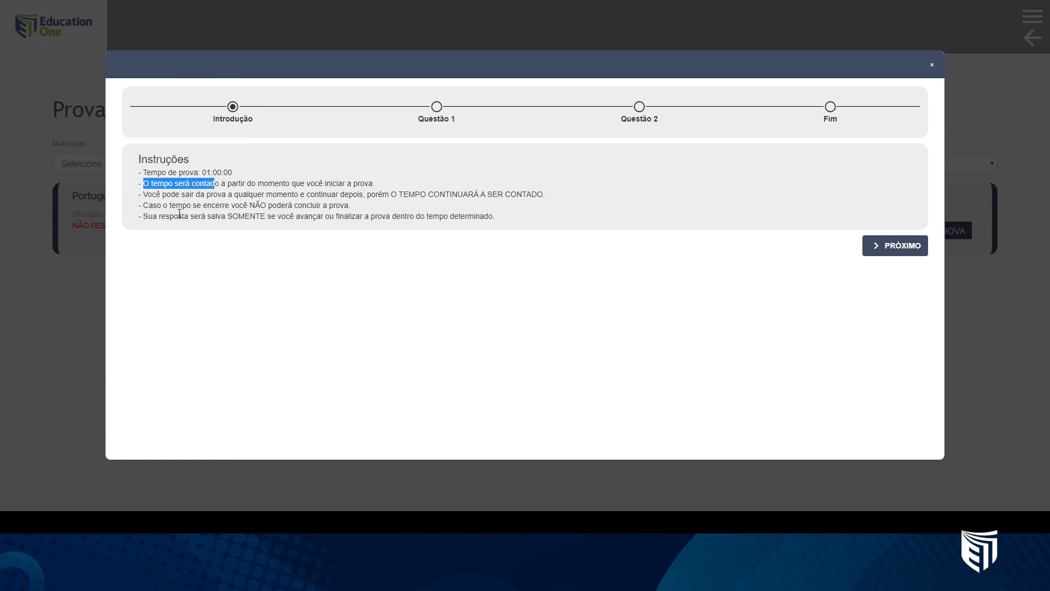
pyautogui.click(214, 208)
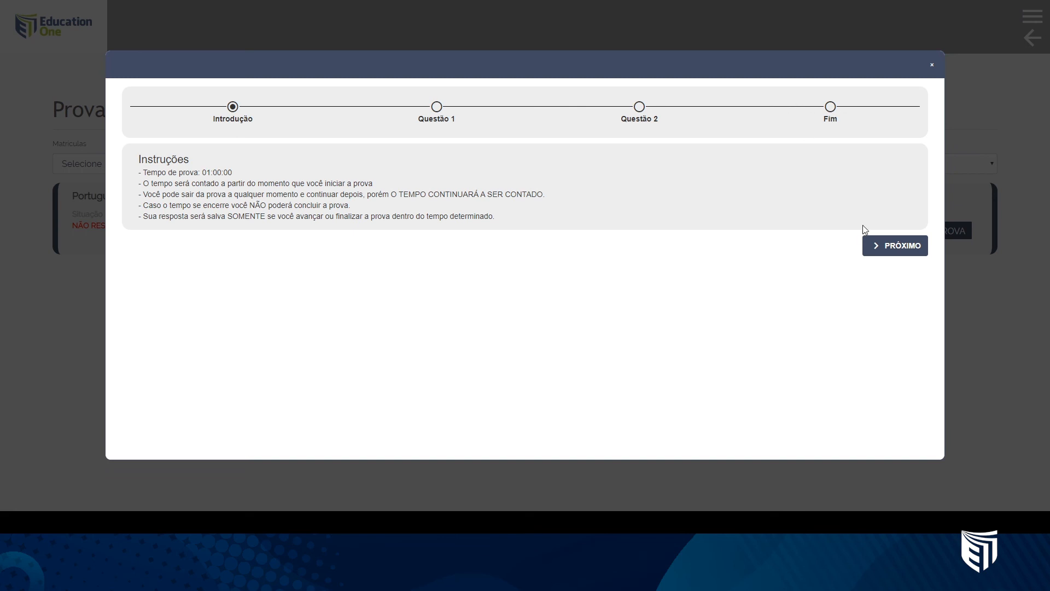
pyautogui.click(878, 250)
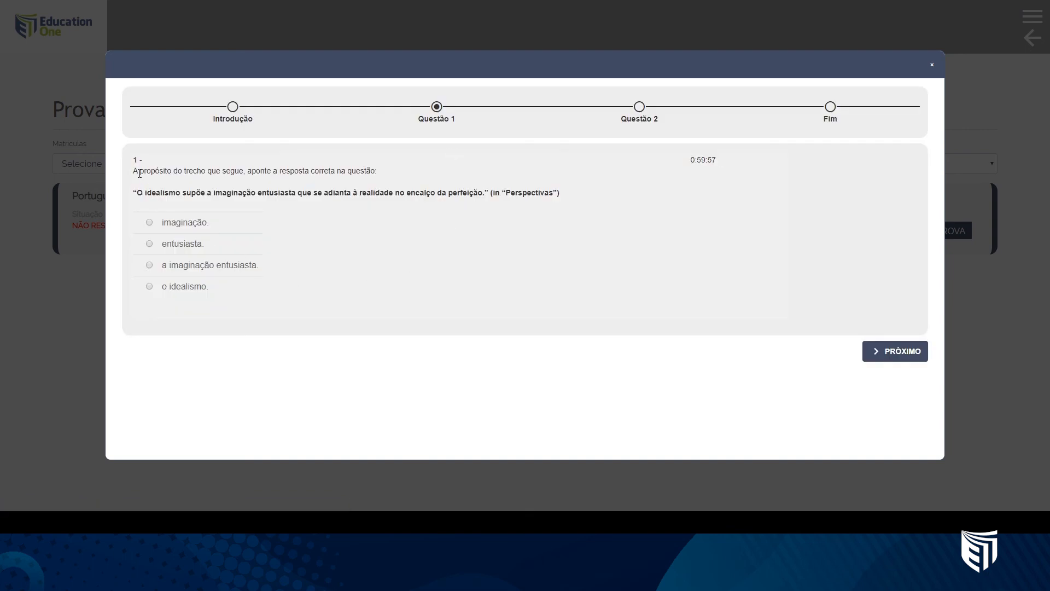
# Read question 1 and its timer, answer it with "entusiasta." and advance to question 2.
pyautogui.moveTo(148, 162); pyautogui.dragTo(140, 163)
pyautogui.click(139, 183)
pyautogui.moveTo(133, 170); pyautogui.dragTo(579, 196)
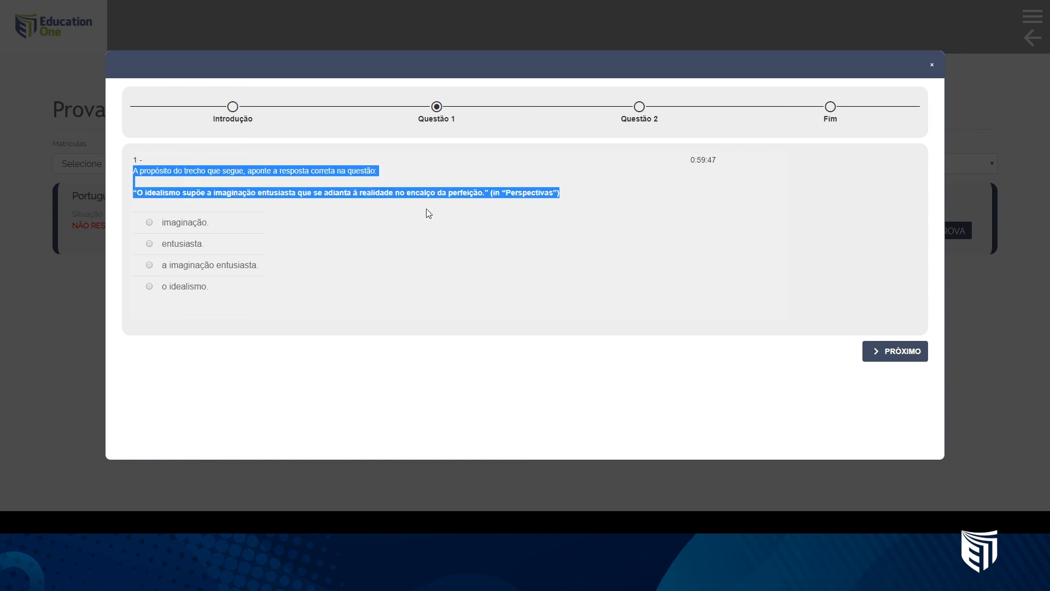
pyautogui.click(413, 221)
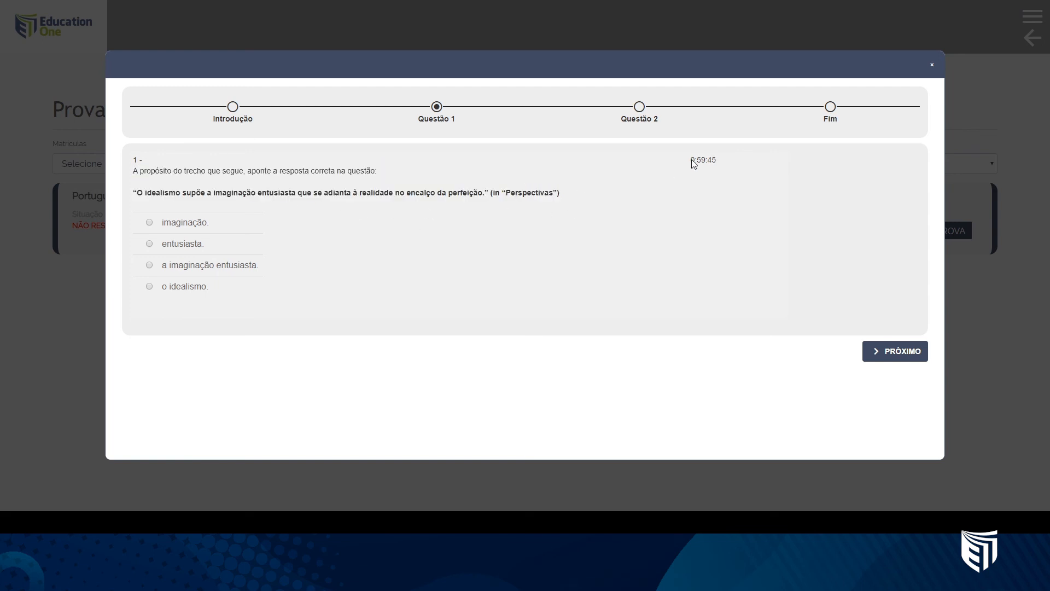
pyautogui.moveTo(683, 159); pyautogui.dragTo(729, 164)
pyautogui.click(150, 243)
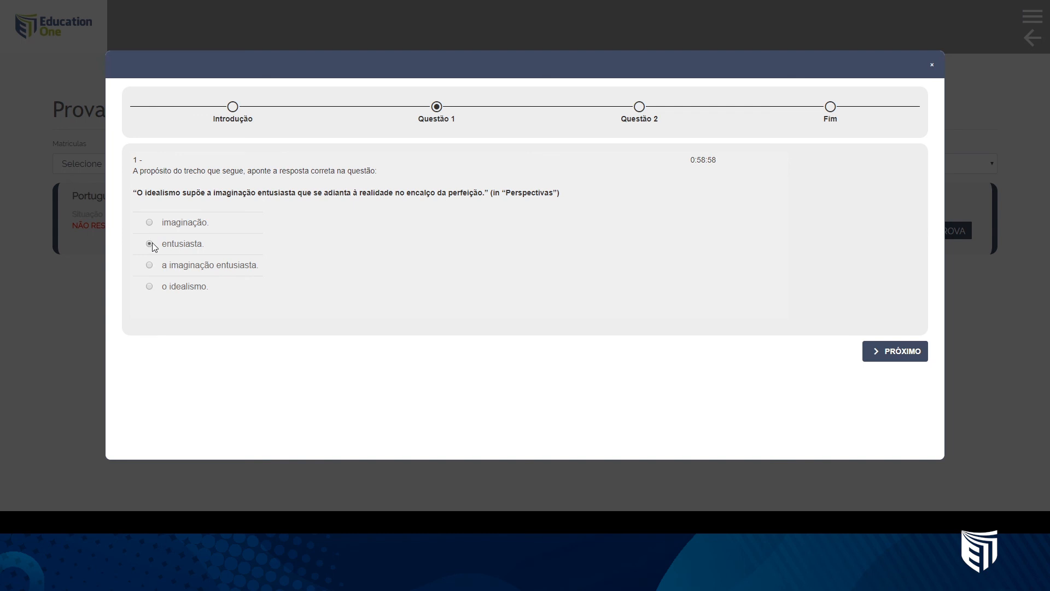
pyautogui.click(891, 354)
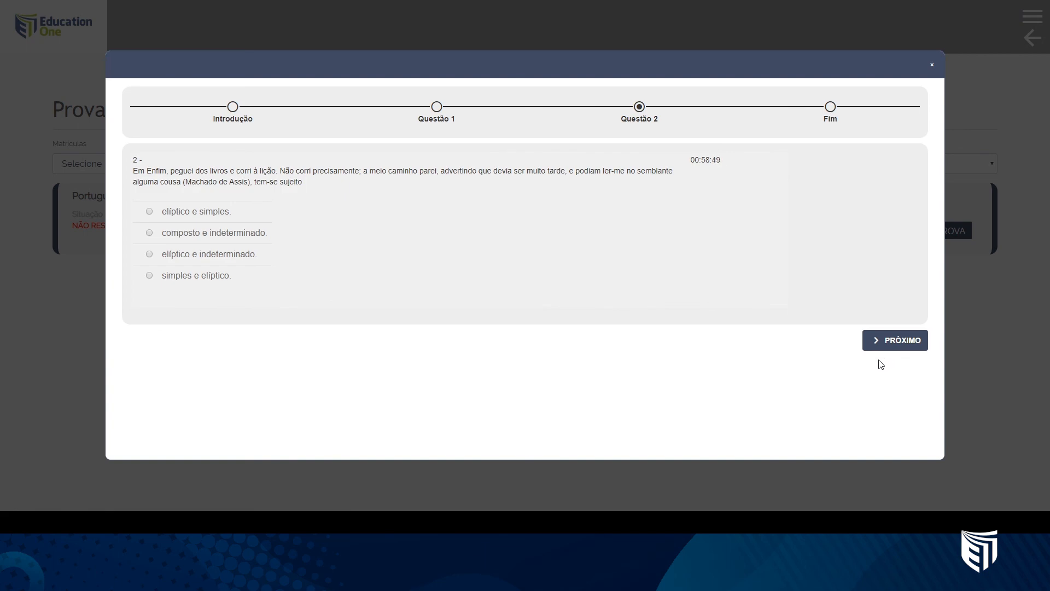
# Answer question 2 with "elíptico e indeterminado." and finish the exam.
pyautogui.moveTo(136, 160); pyautogui.dragTo(141, 159)
pyautogui.moveTo(726, 161); pyautogui.dragTo(713, 162)
pyautogui.click(415, 232)
pyautogui.moveTo(175, 522)
pyautogui.click(124, 486)
pyautogui.moveTo(175, 522)
pyautogui.click(150, 254)
pyautogui.click(892, 342)
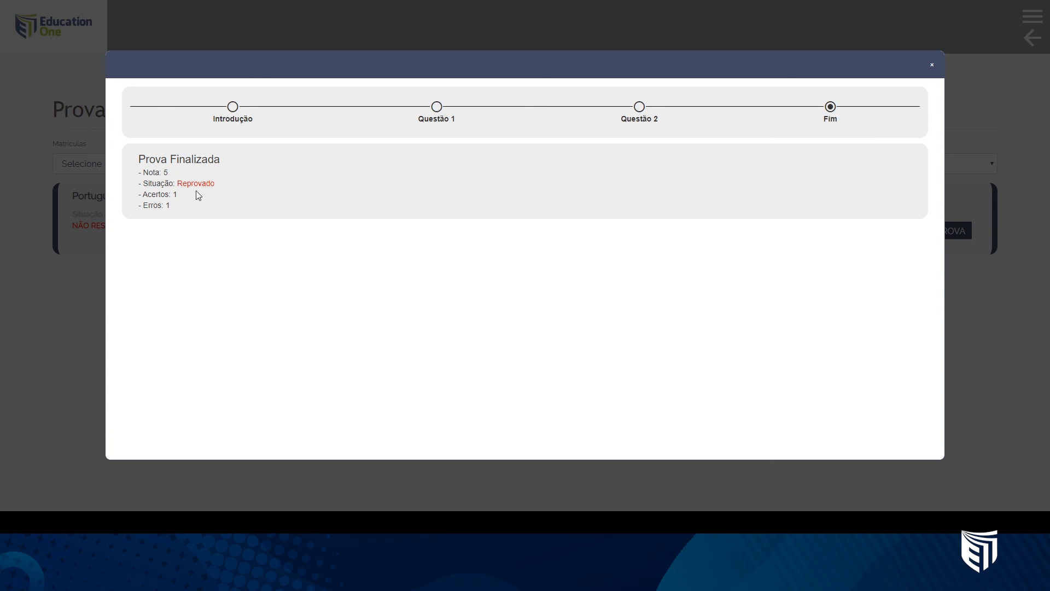
# Review the grade, situation, correct answers and errors of the finished exam, close it and check the grade in the exam list.
pyautogui.moveTo(169, 173); pyautogui.dragTo(151, 174)
pyautogui.click(185, 204)
pyautogui.doubleClick(174, 194)
pyautogui.doubleClick(167, 205)
pyautogui.moveTo(167, 173); pyautogui.dragTo(211, 196)
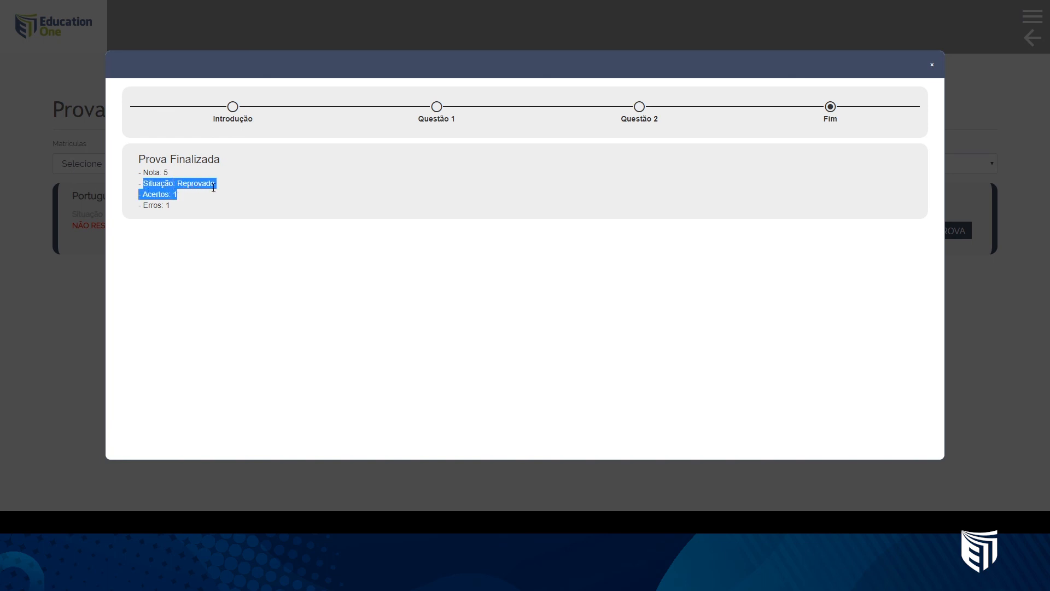
pyautogui.click(212, 187)
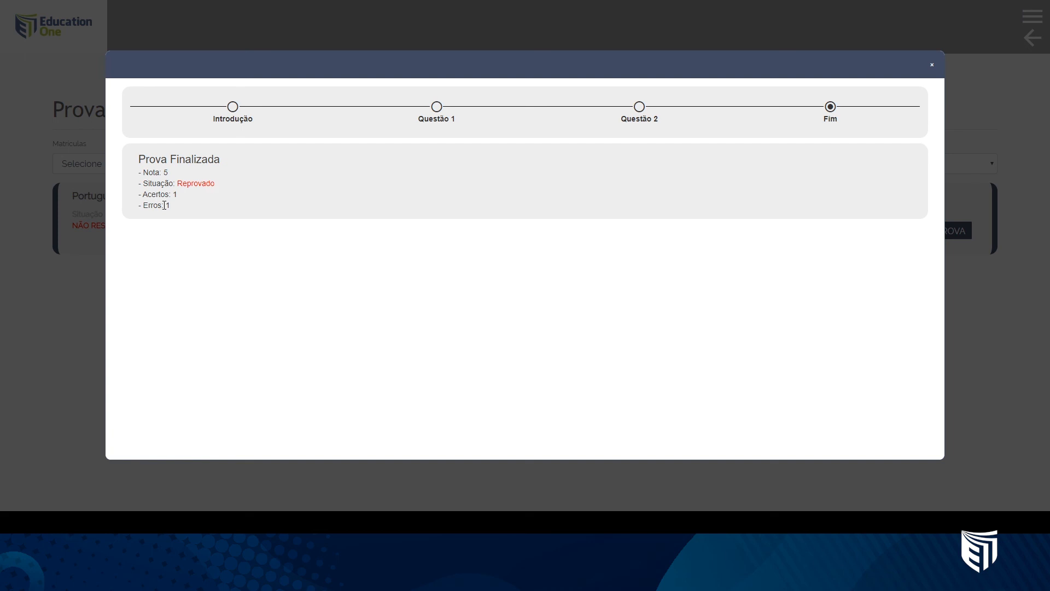
pyautogui.click(932, 65)
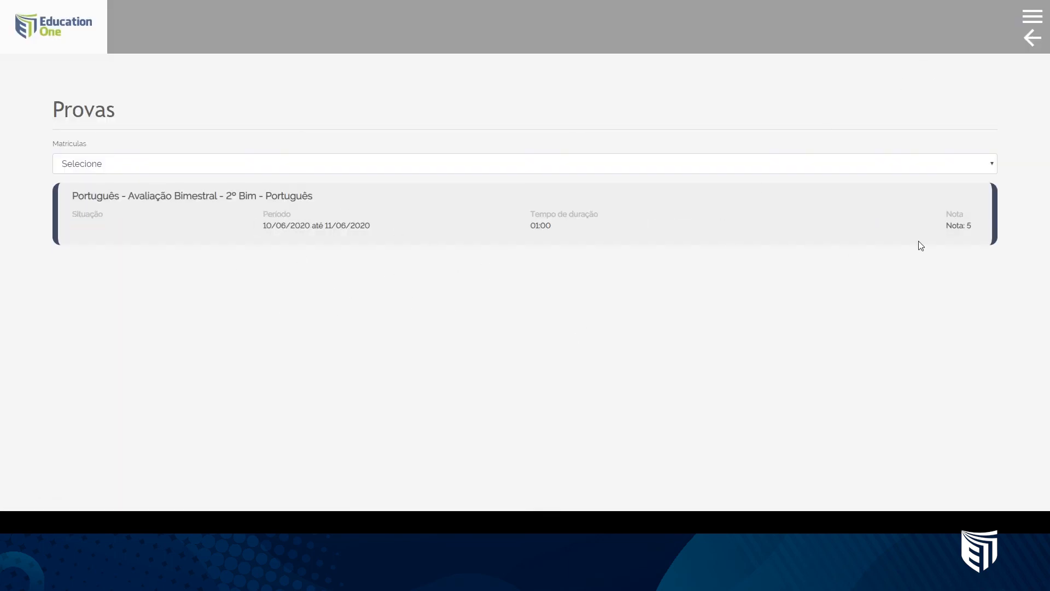
pyautogui.moveTo(981, 229); pyautogui.dragTo(944, 230)
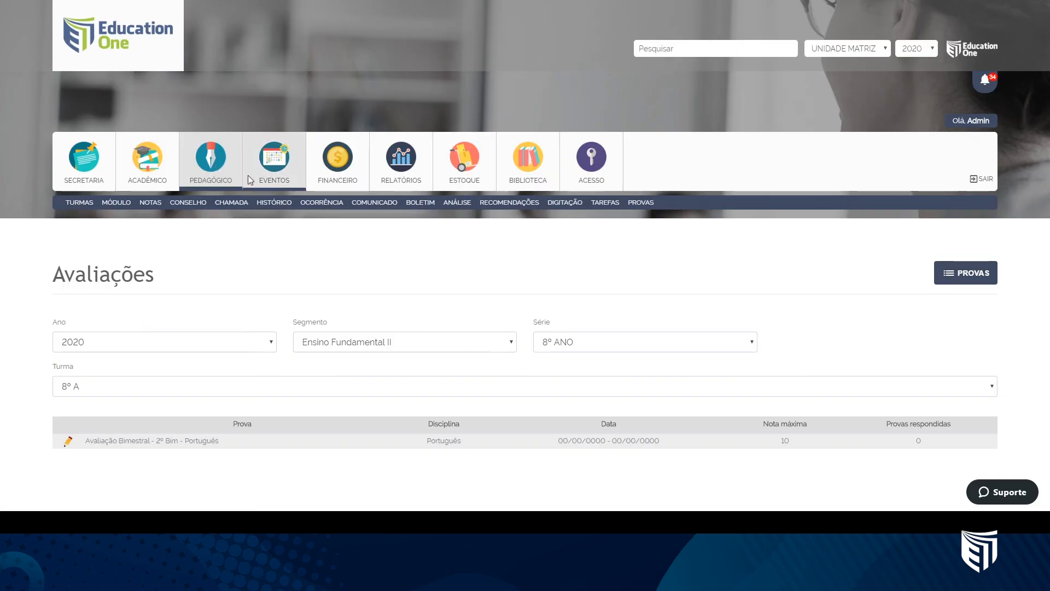
# Back in the admin system, reload the Avaliações list, filter it by class 8º A and open the Português exam's release page.
pyautogui.click(649, 207)
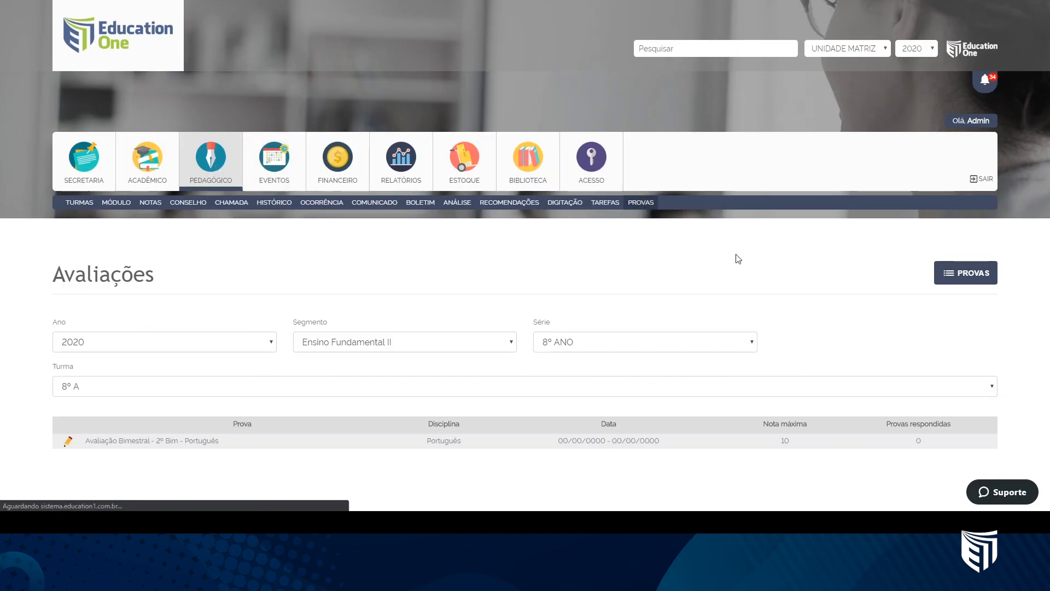
pyautogui.click(864, 278)
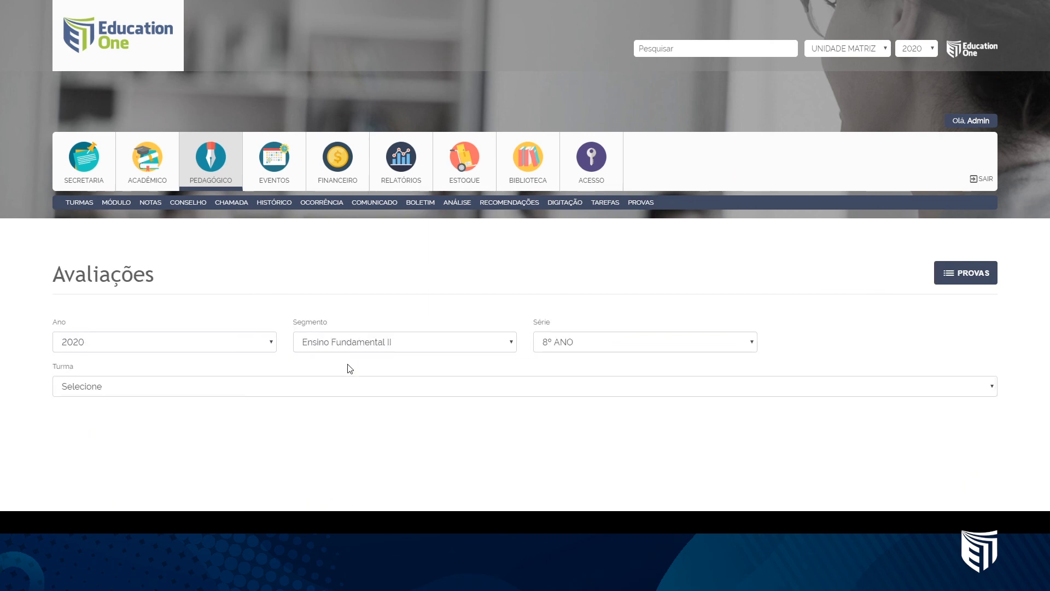
pyautogui.click(307, 386)
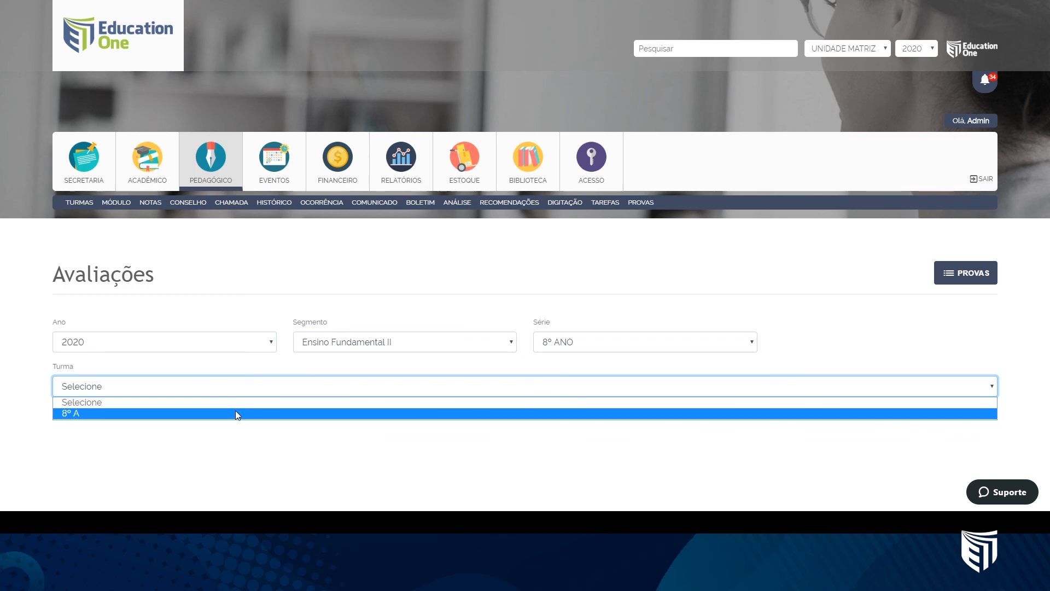
pyautogui.click(236, 413)
pyautogui.click(68, 440)
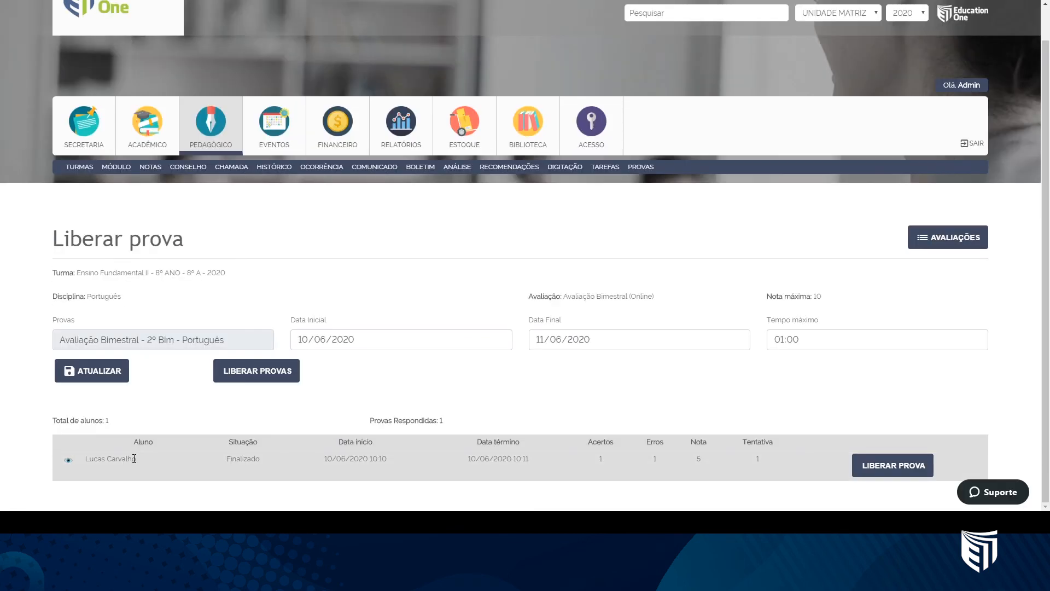
# Examine the student's exam record, checking the situation, start and end times, and number of correct answers.
pyautogui.moveTo(140, 461); pyautogui.dragTo(85, 461)
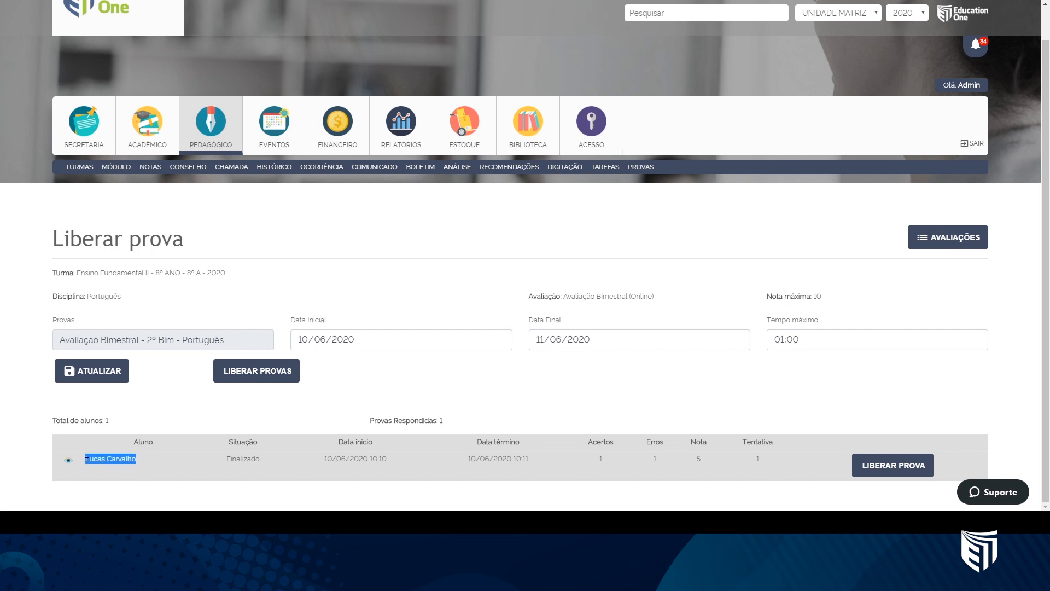
pyautogui.click(142, 467)
pyautogui.moveTo(228, 461); pyautogui.dragTo(247, 460)
pyautogui.click(385, 462)
pyautogui.moveTo(525, 457); pyautogui.dragTo(510, 457)
pyautogui.click(609, 456)
# View the student's answered exam, compare the marked options with the correct ones, close it and check the student's grade.
pyautogui.click(70, 462)
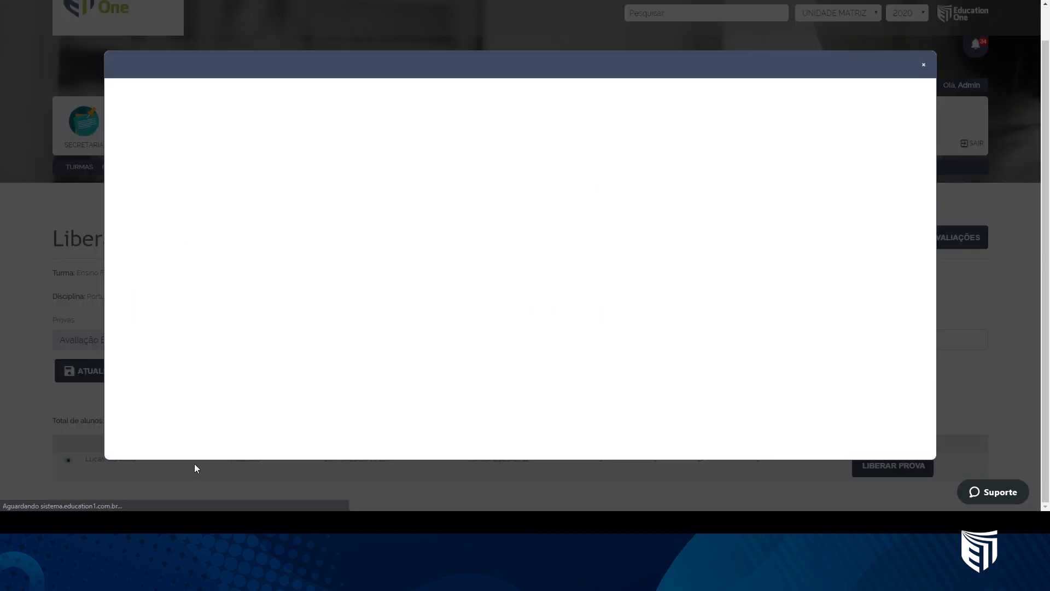
pyautogui.scroll(-3, 307, 291)
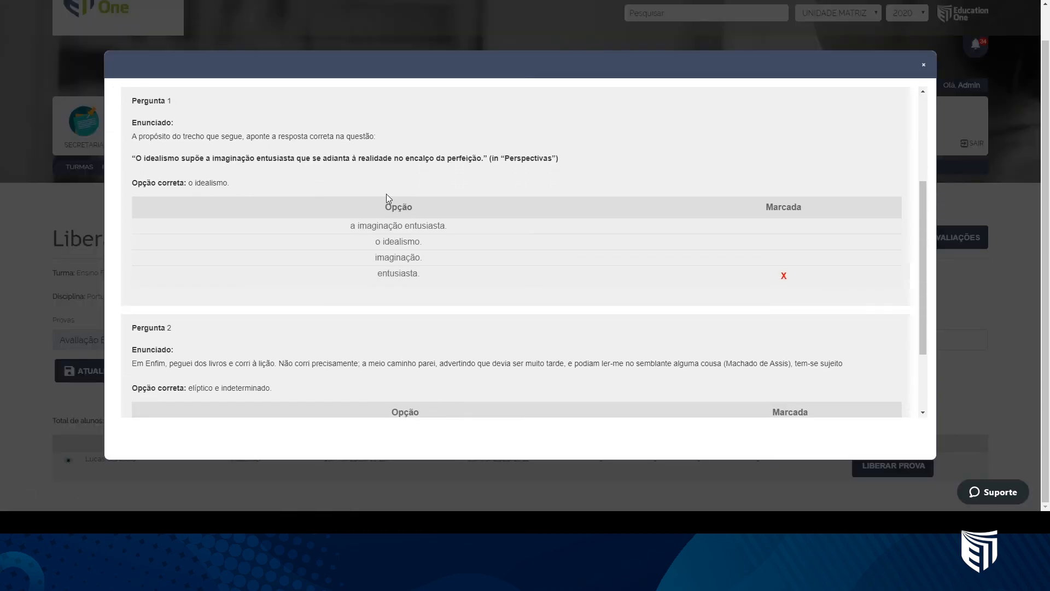
pyautogui.scroll(-2, 412, 288)
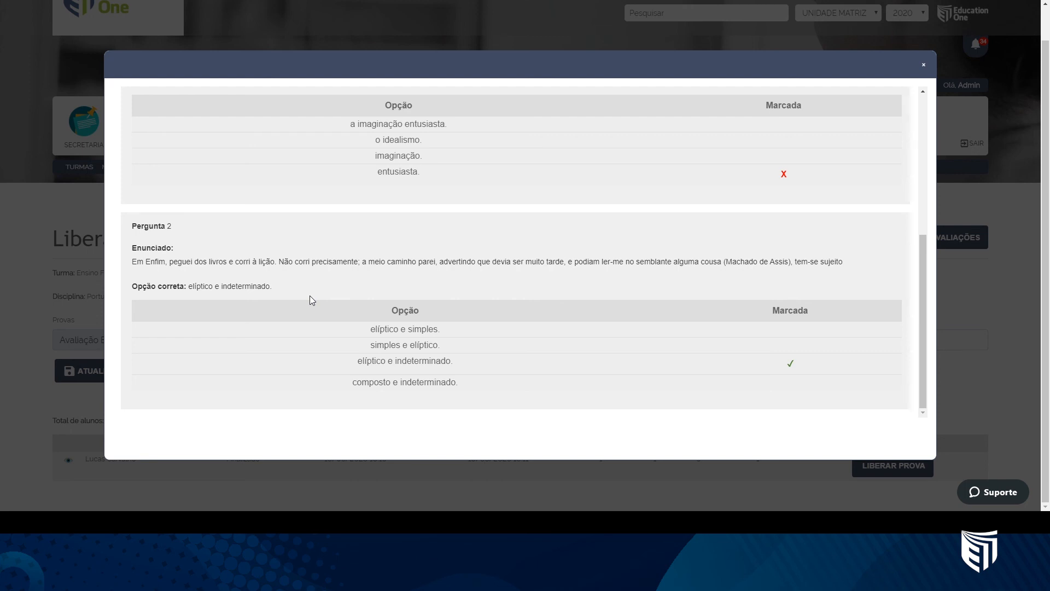
pyautogui.click(924, 65)
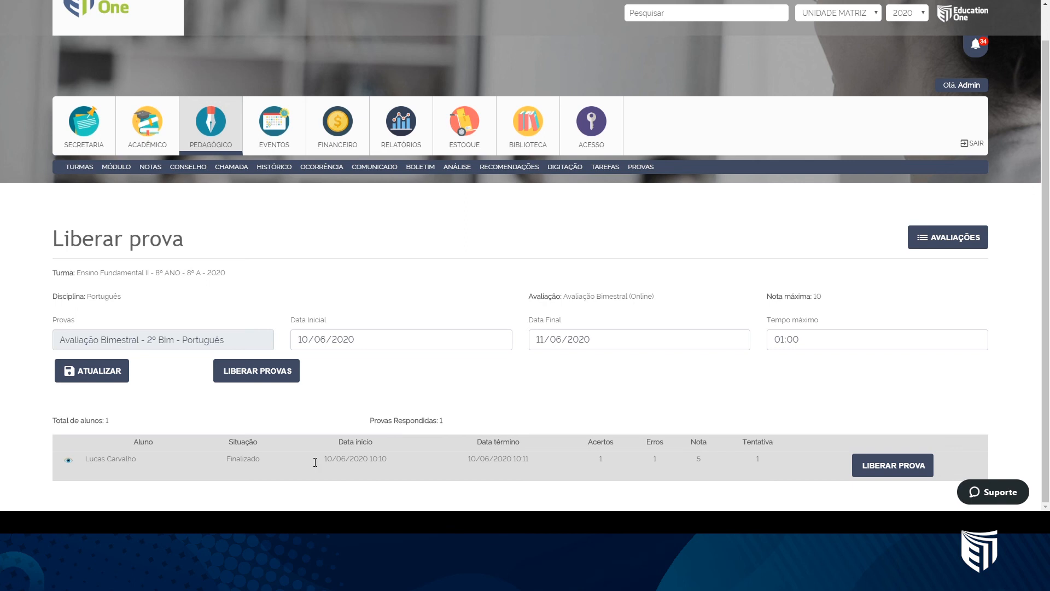
pyautogui.moveTo(83, 462); pyautogui.dragTo(137, 462)
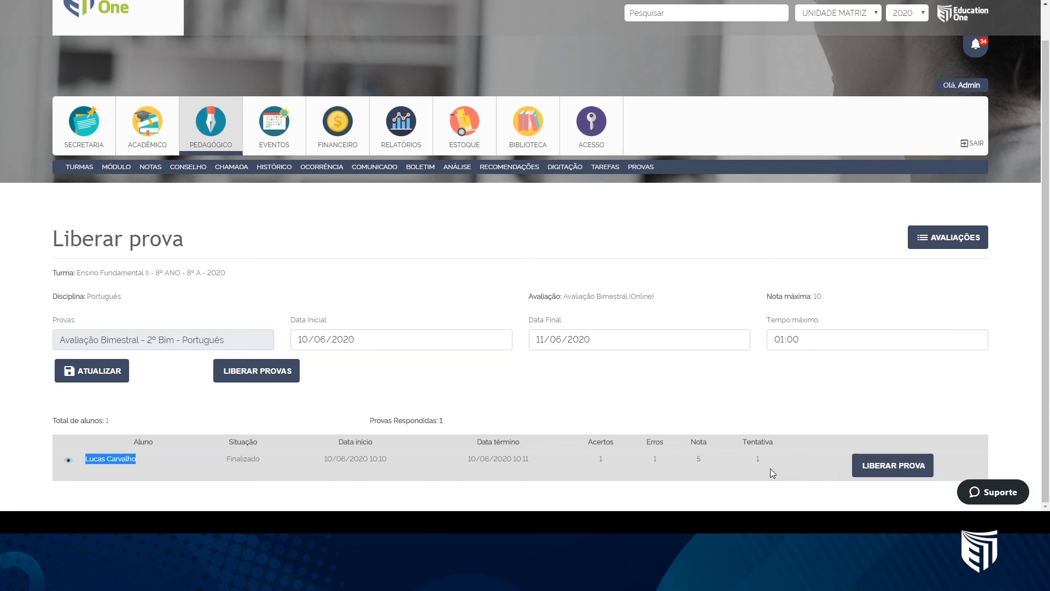
pyautogui.doubleClick(697, 462)
pyautogui.click(706, 466)
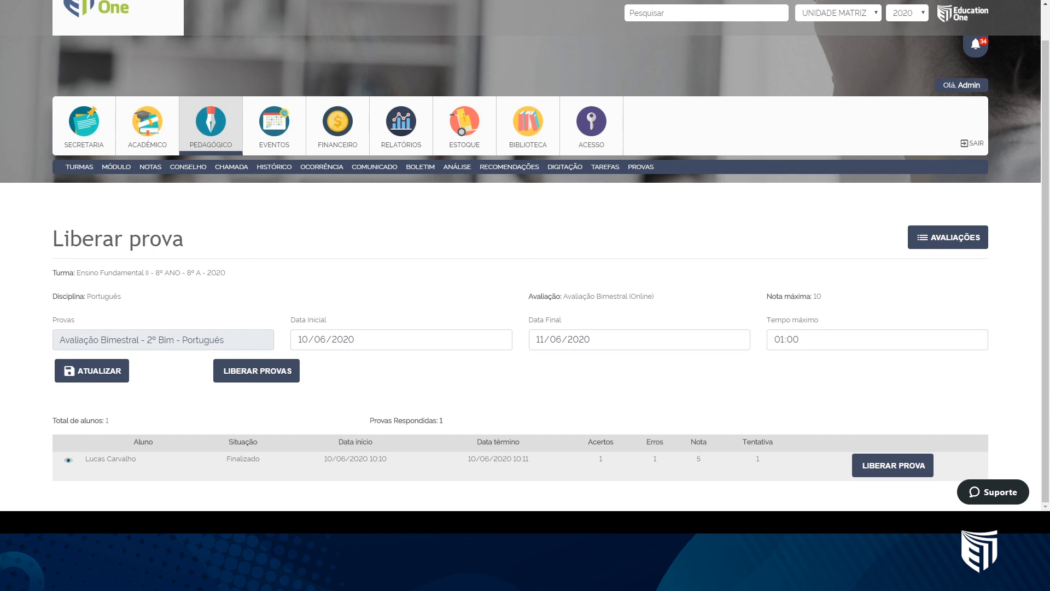
pyautogui.moveTo(308, 521)
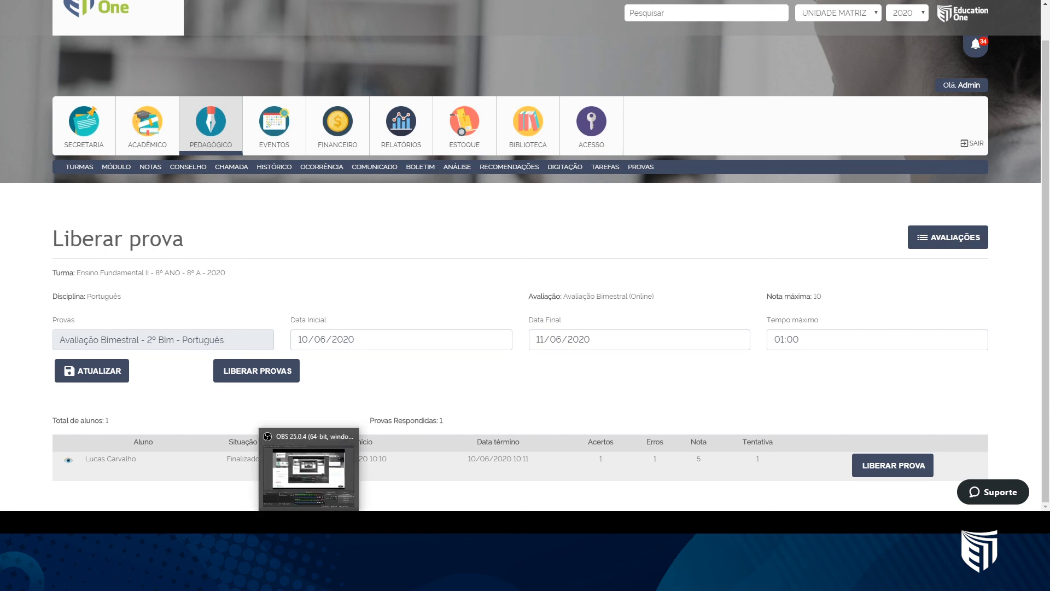